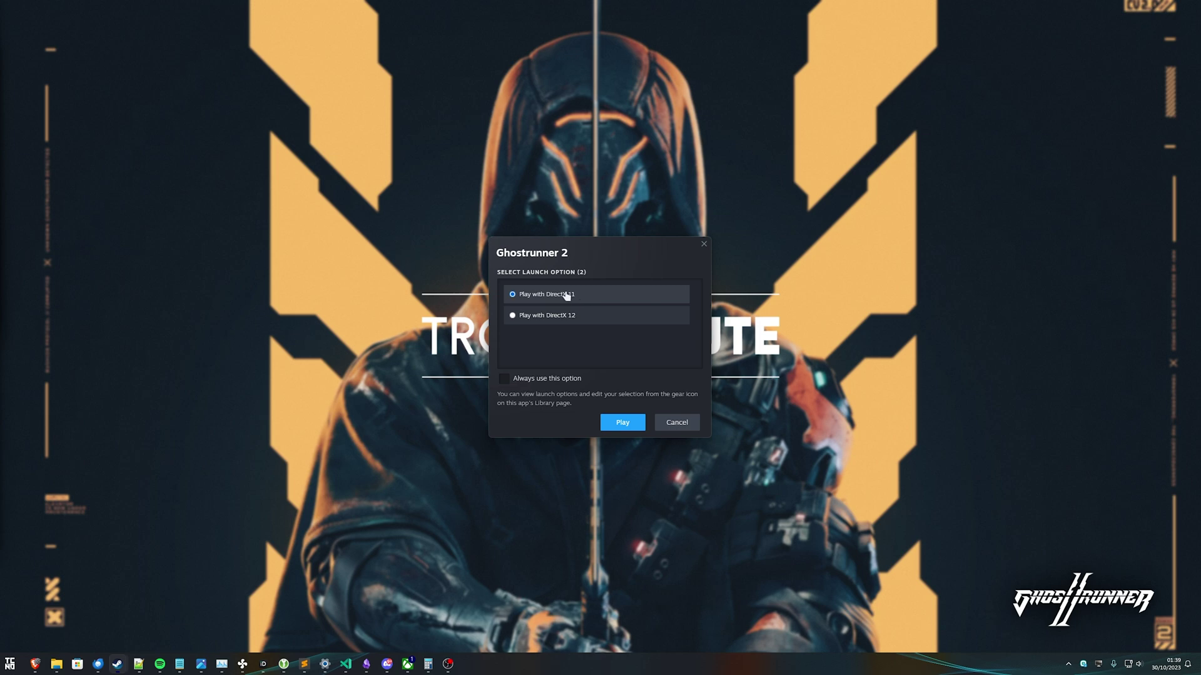
Launch Ghostrunner 2 with DirectX 11 and open its video settings to look through the available options
click(621, 423)
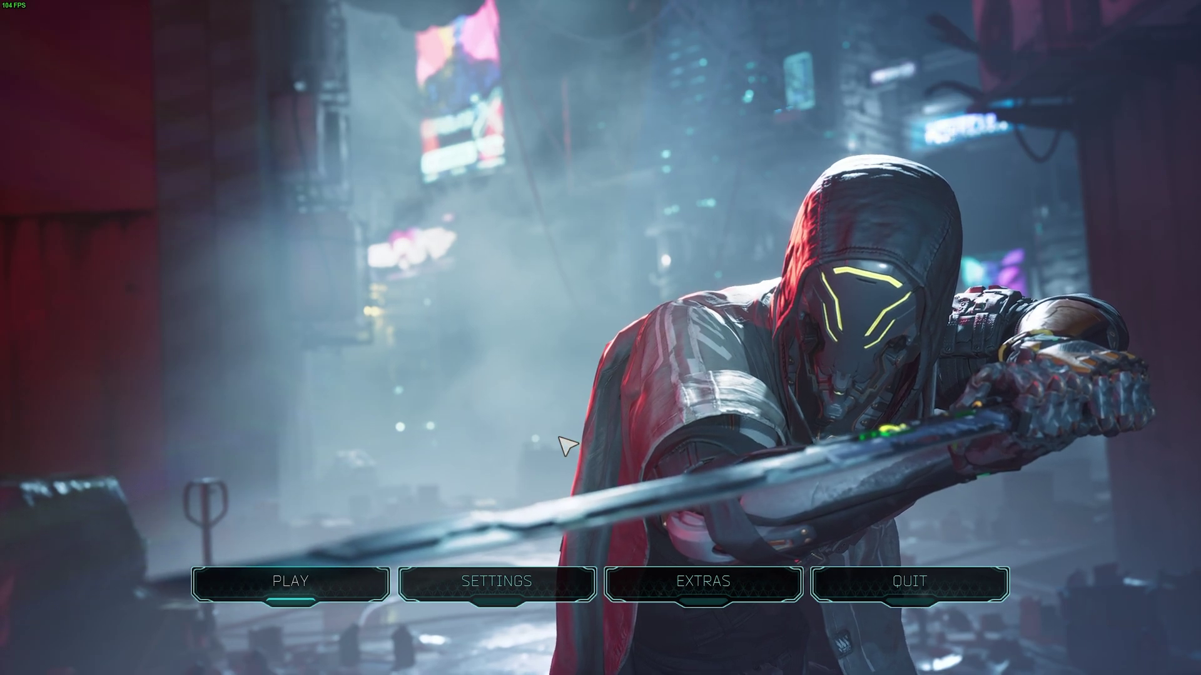
click(496, 580)
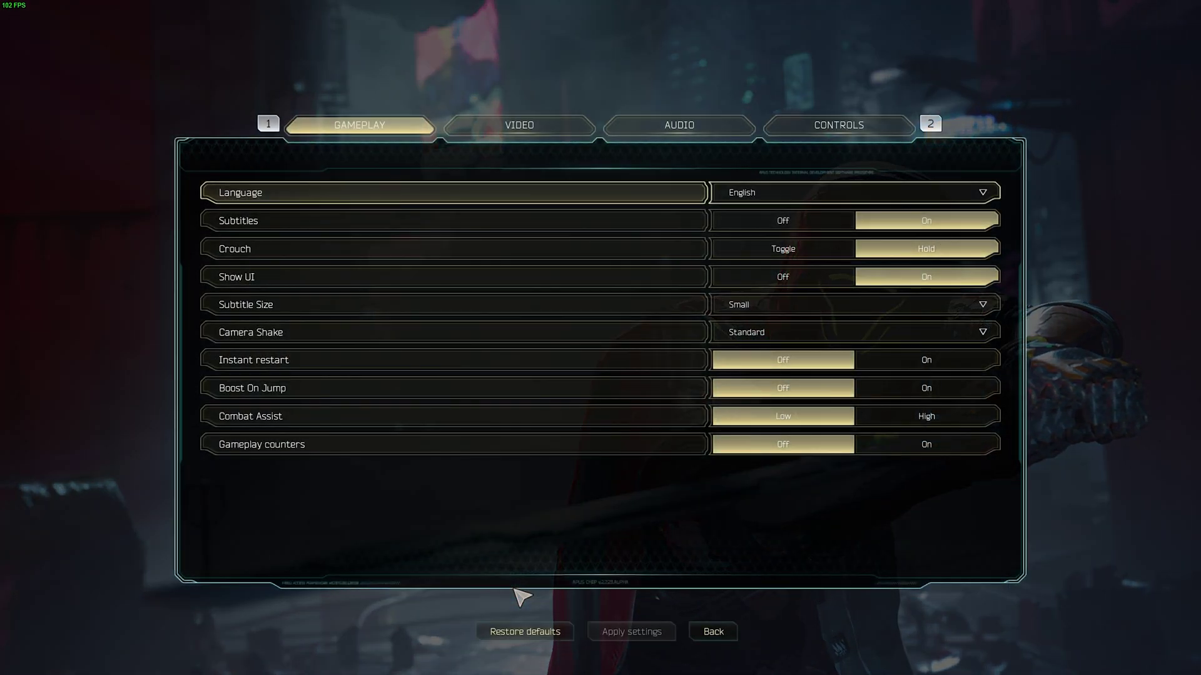
click(555, 130)
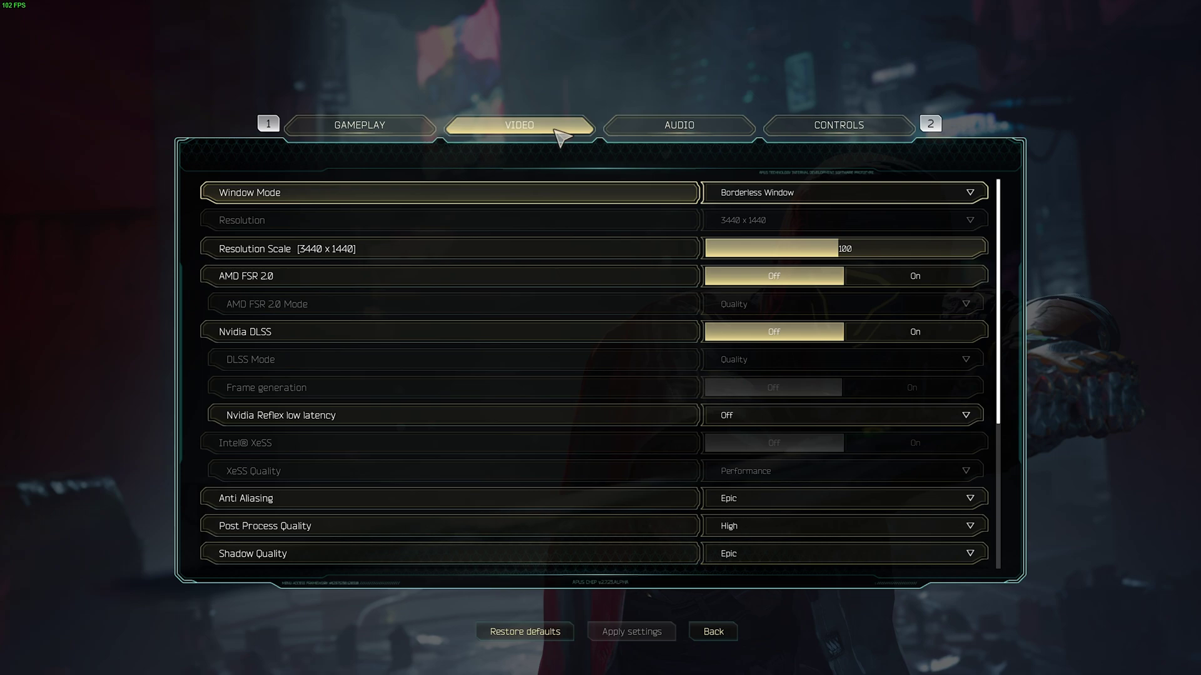
scroll(640, 335, down, 5)
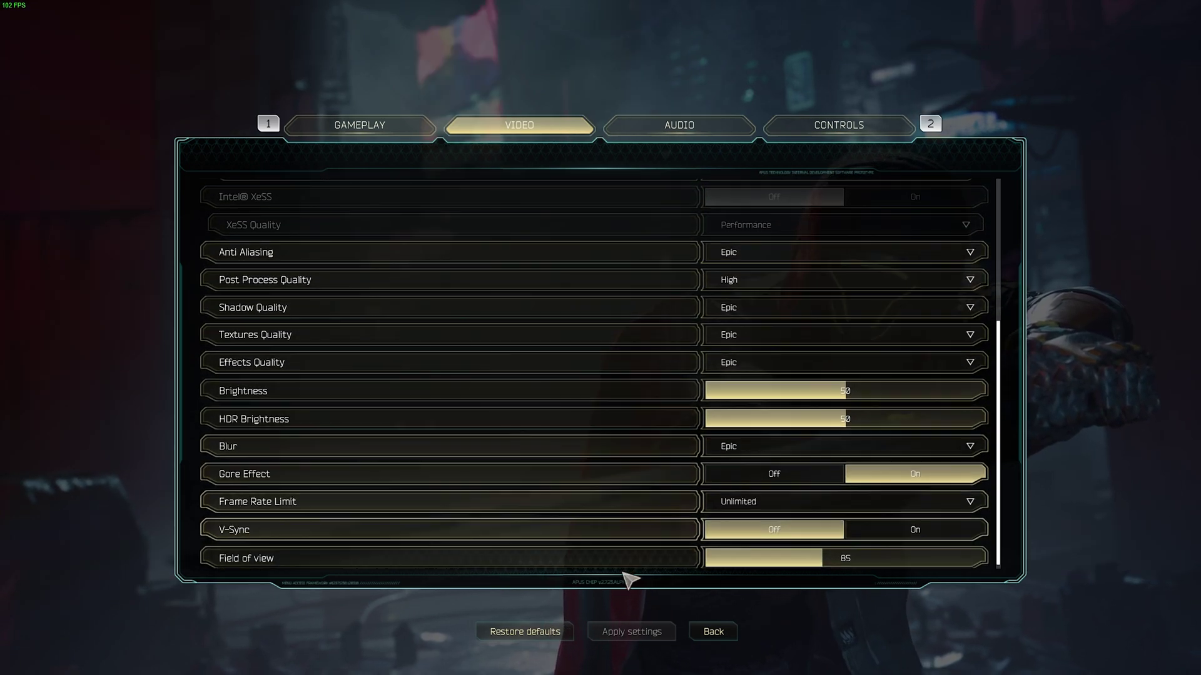
scroll(651, 407, up, 5)
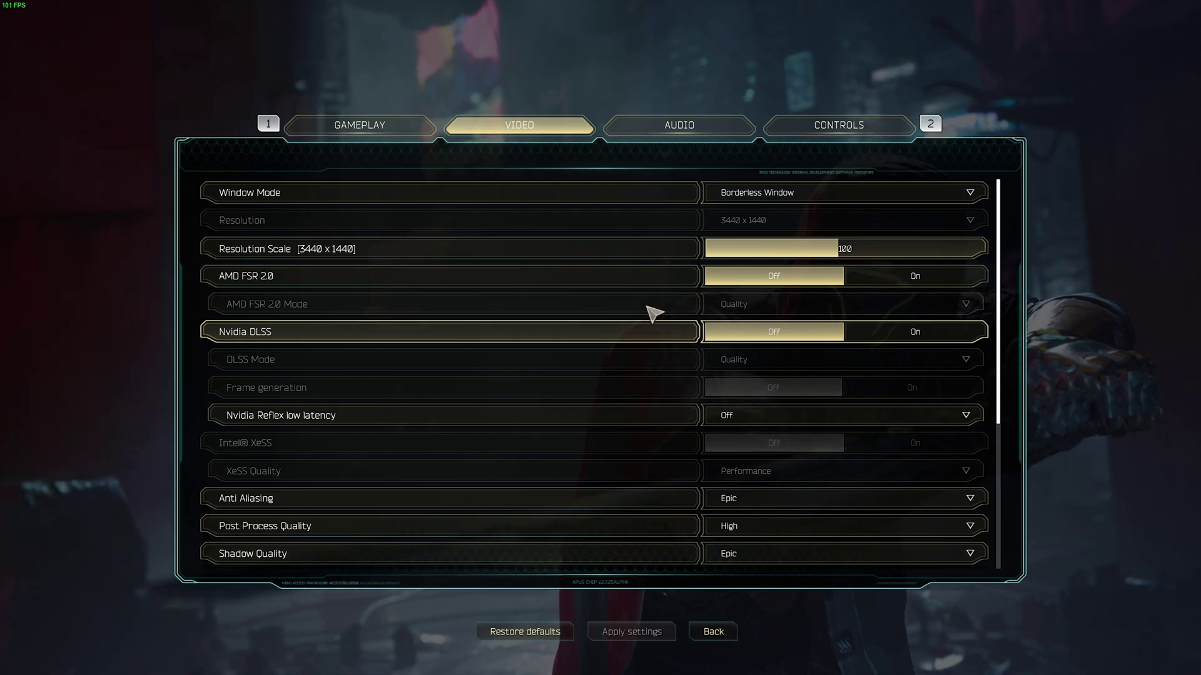
Set the window mode to Fullscreen and the resolution to 2560 x 1440
click(866, 192)
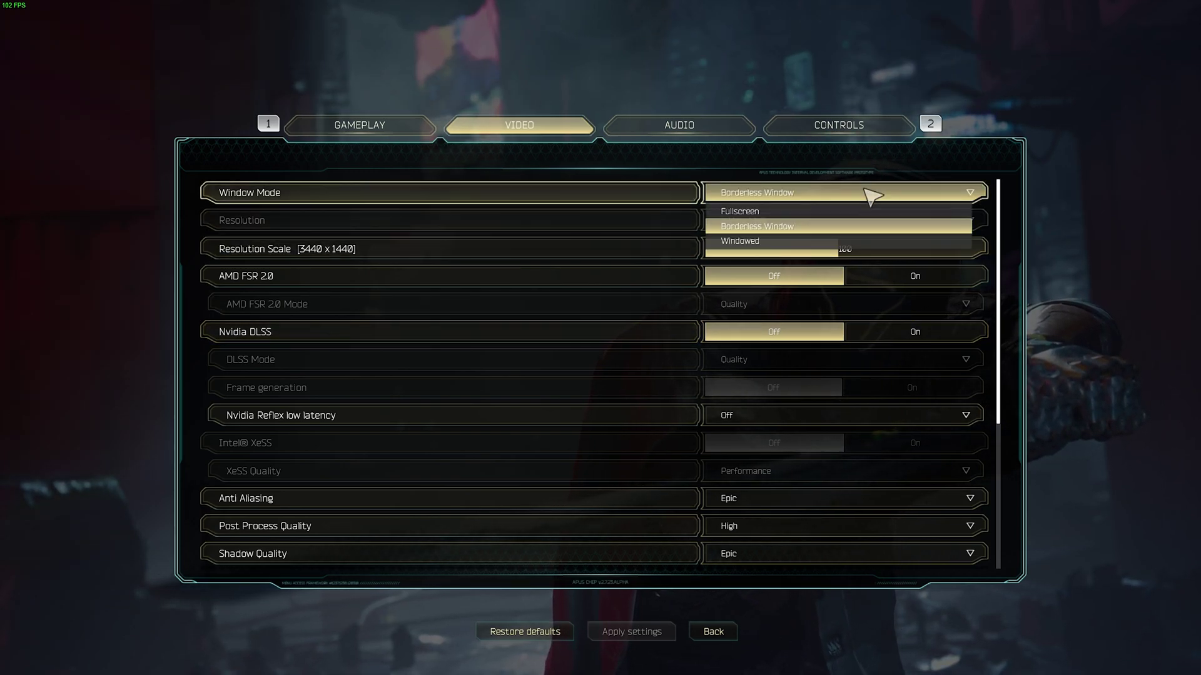
click(798, 213)
click(799, 225)
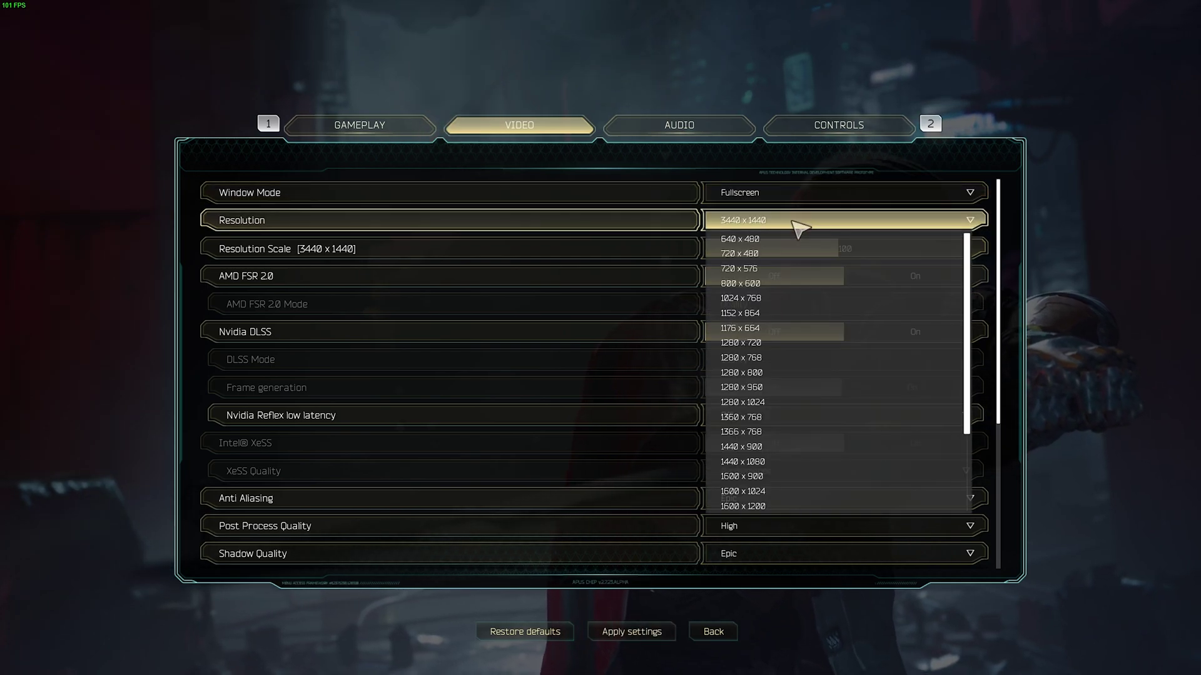
scroll(793, 301, down, 5)
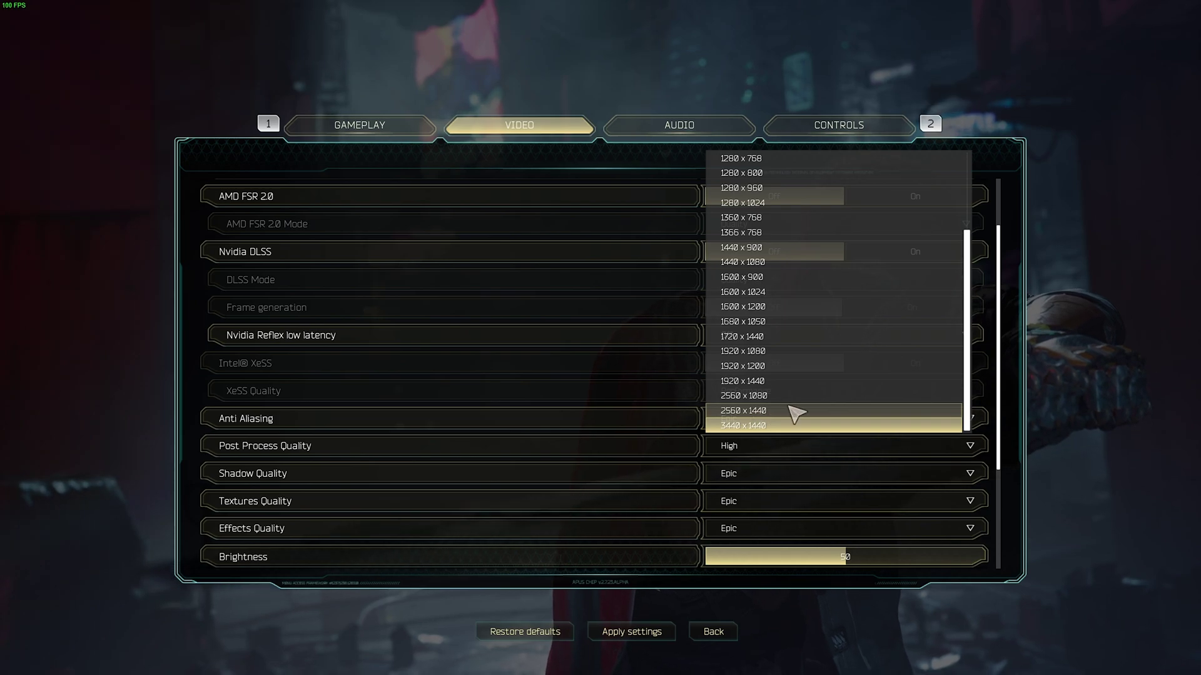
click(794, 413)
scroll(791, 375, up, 3)
click(775, 222)
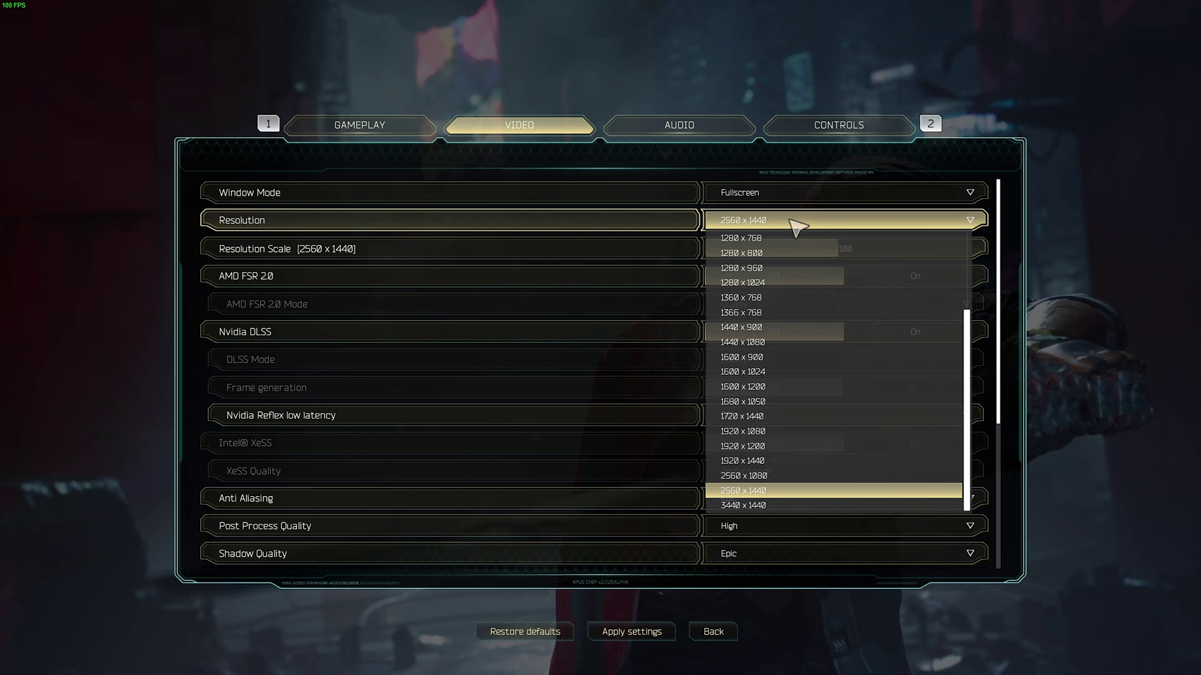
click(798, 227)
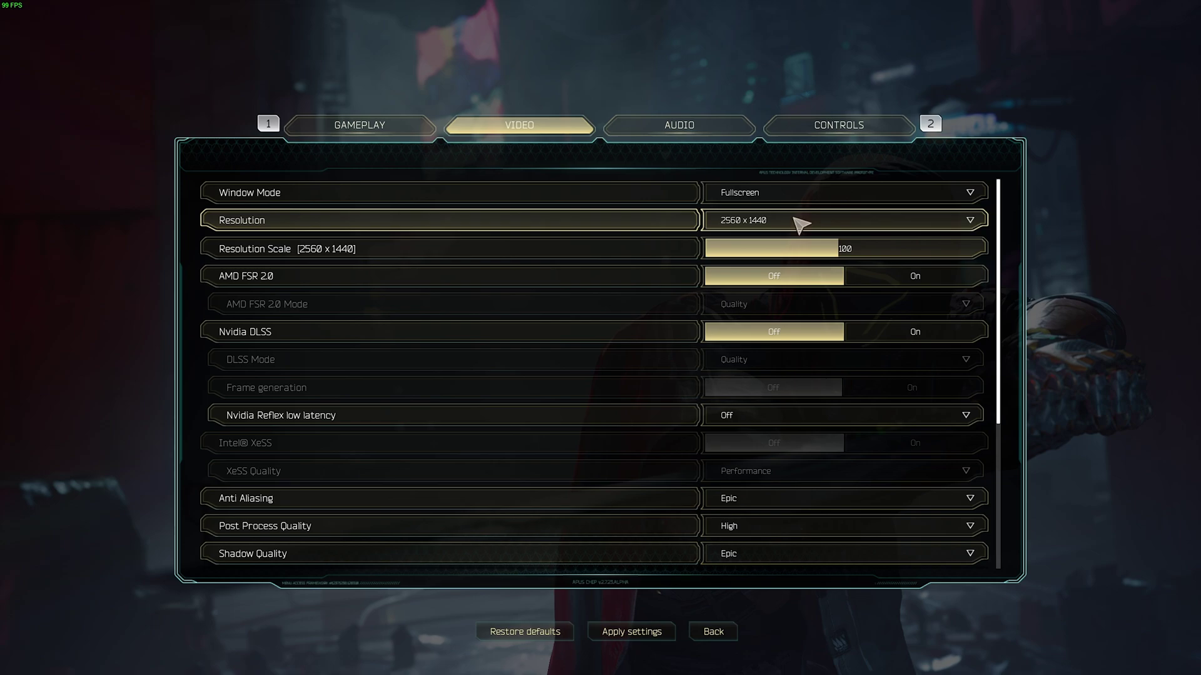
Try a resolution scale of 54 and return it to 100
drag(837, 251, 772, 250)
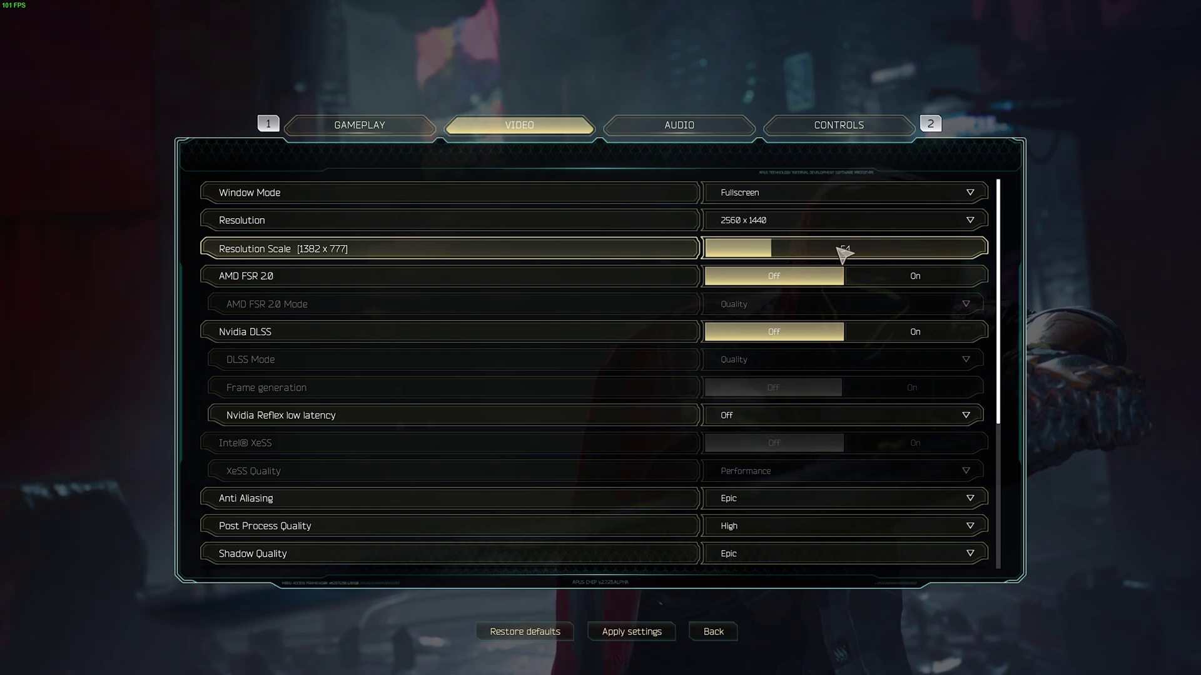
drag(844, 250, 838, 250)
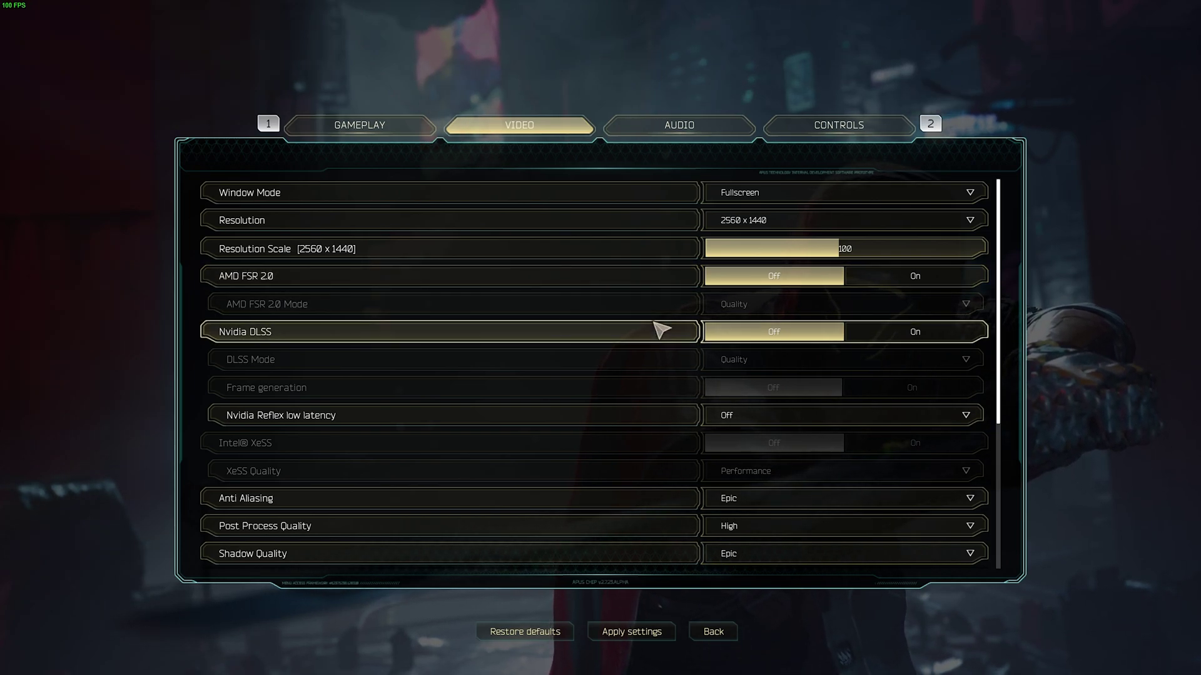
Turn on Nvidia DLSS, try its Ultra Performance mode, and set the DLSS mode to Quality
mouse_move(661, 461)
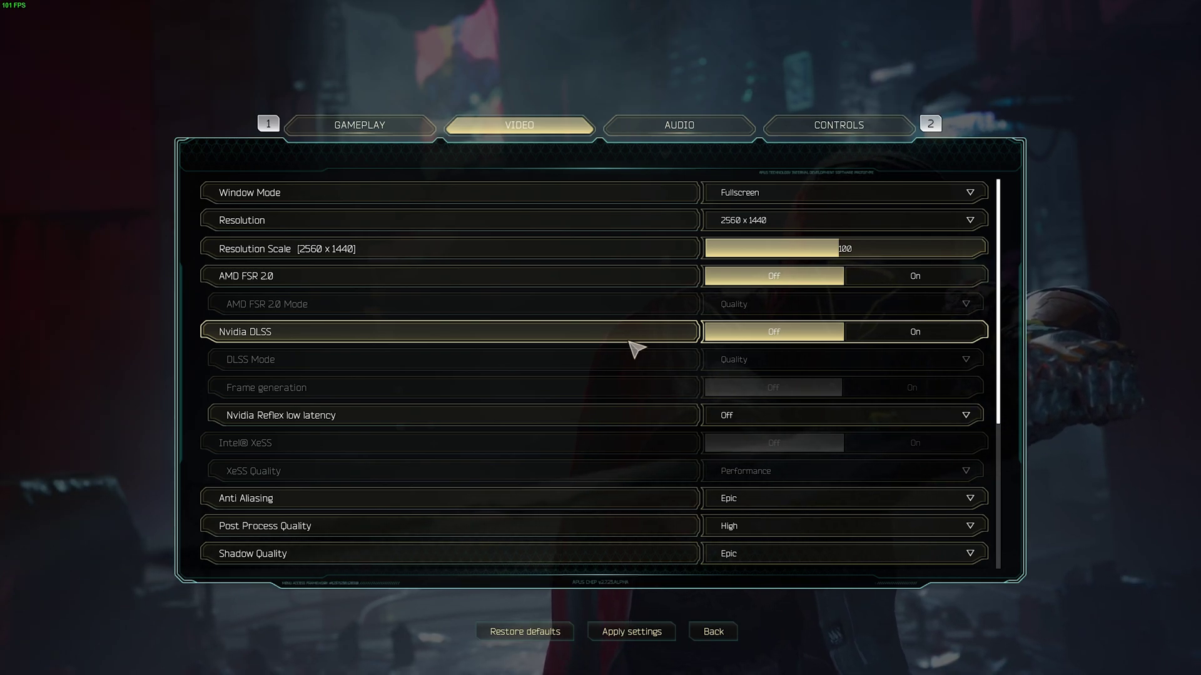
mouse_move(623, 456)
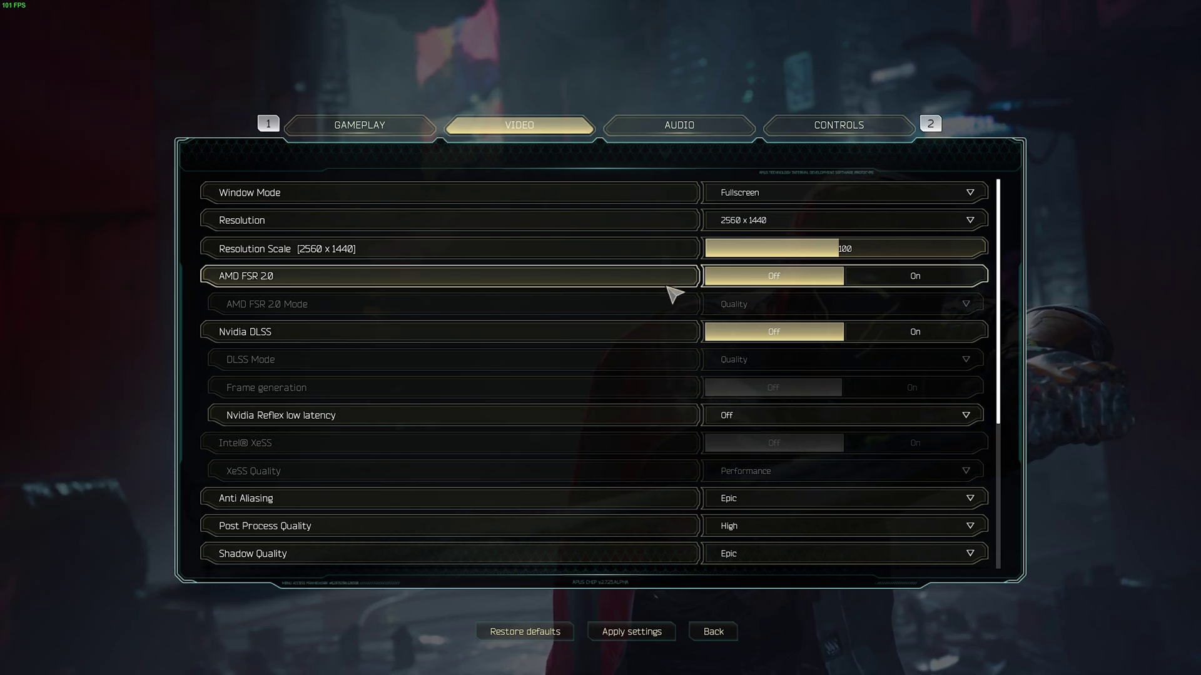
click(901, 342)
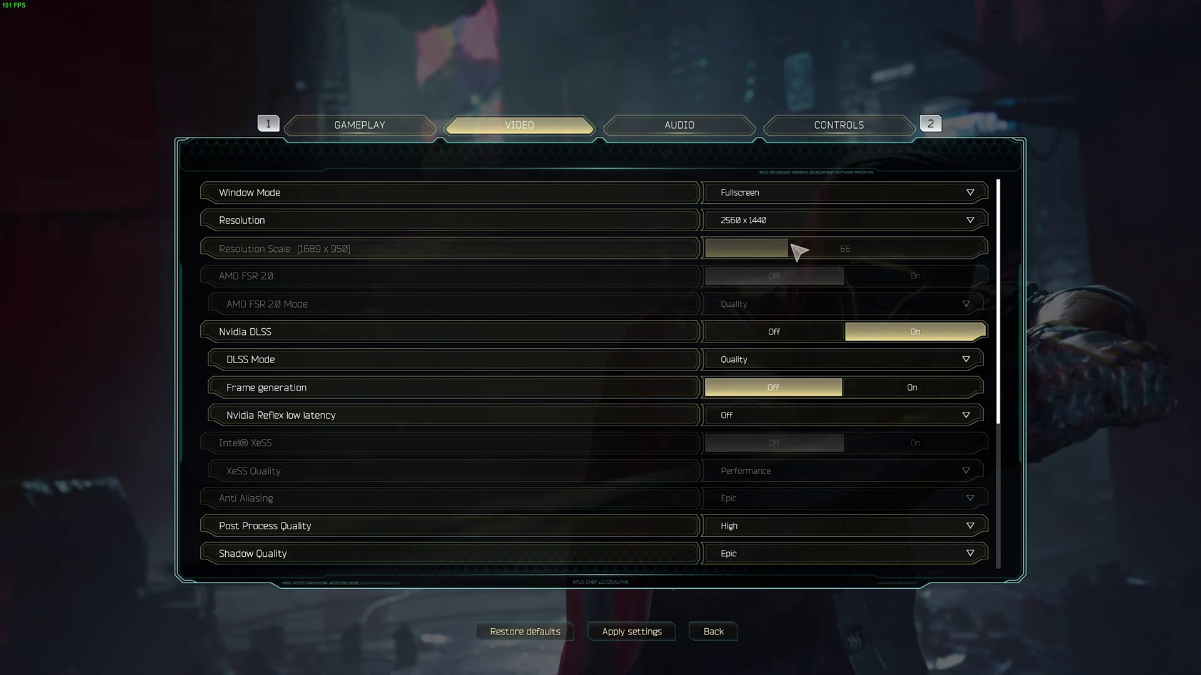
click(785, 359)
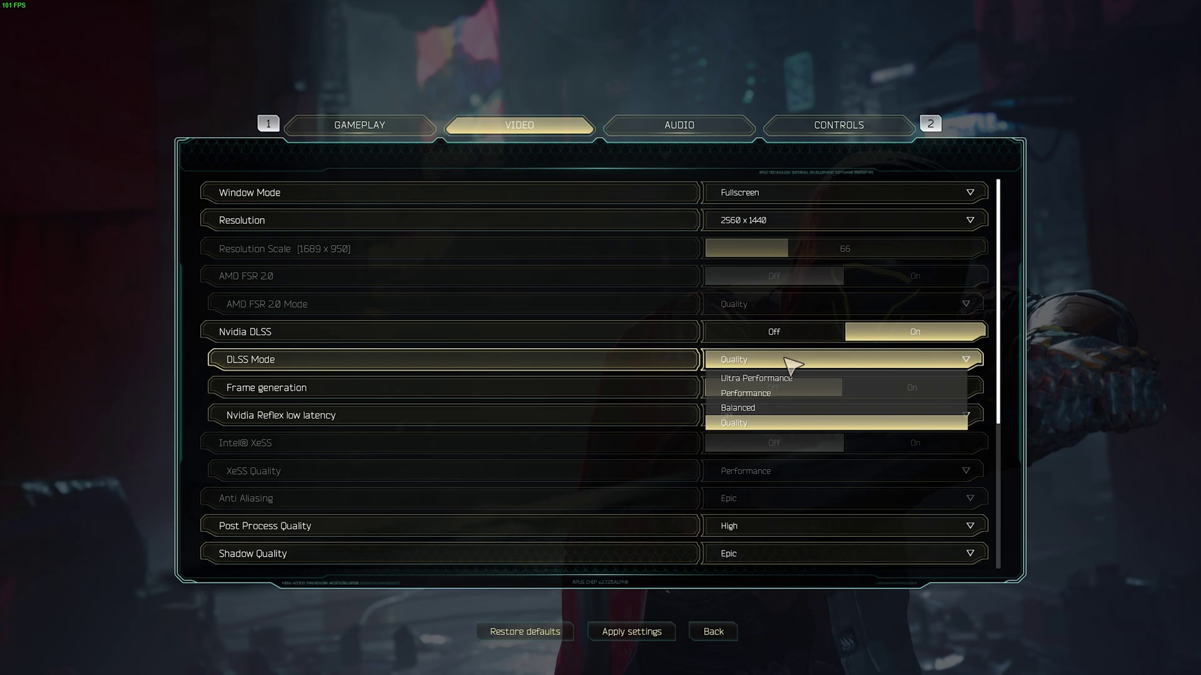
click(786, 379)
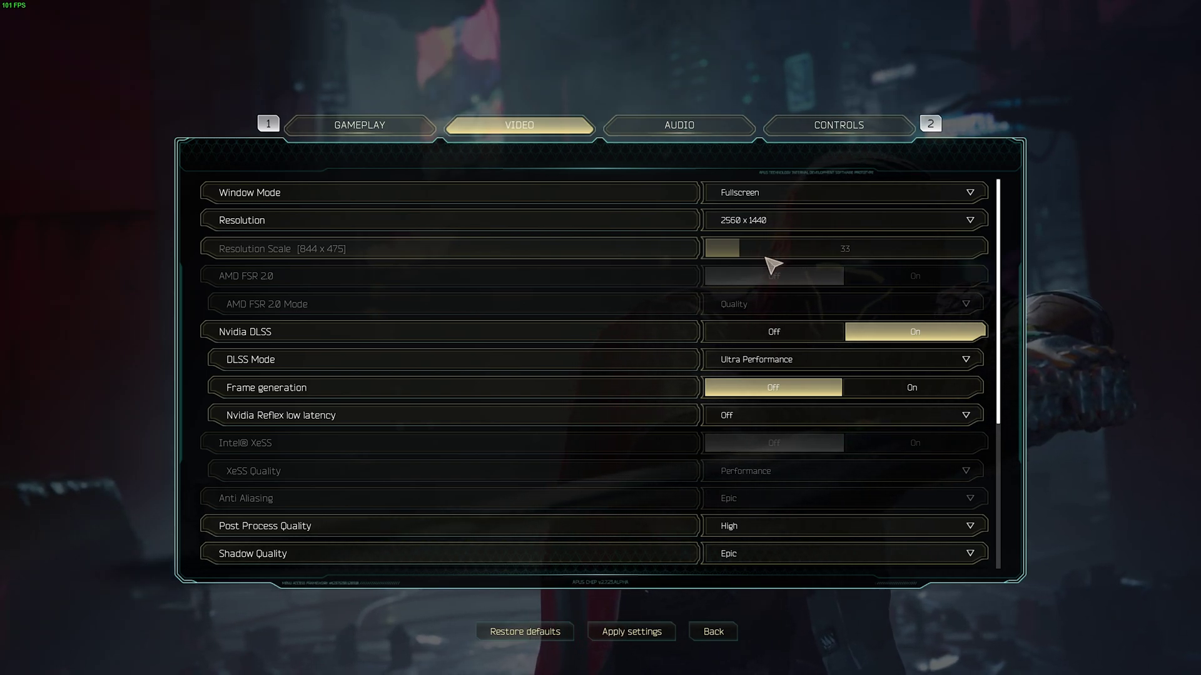
click(775, 360)
click(769, 420)
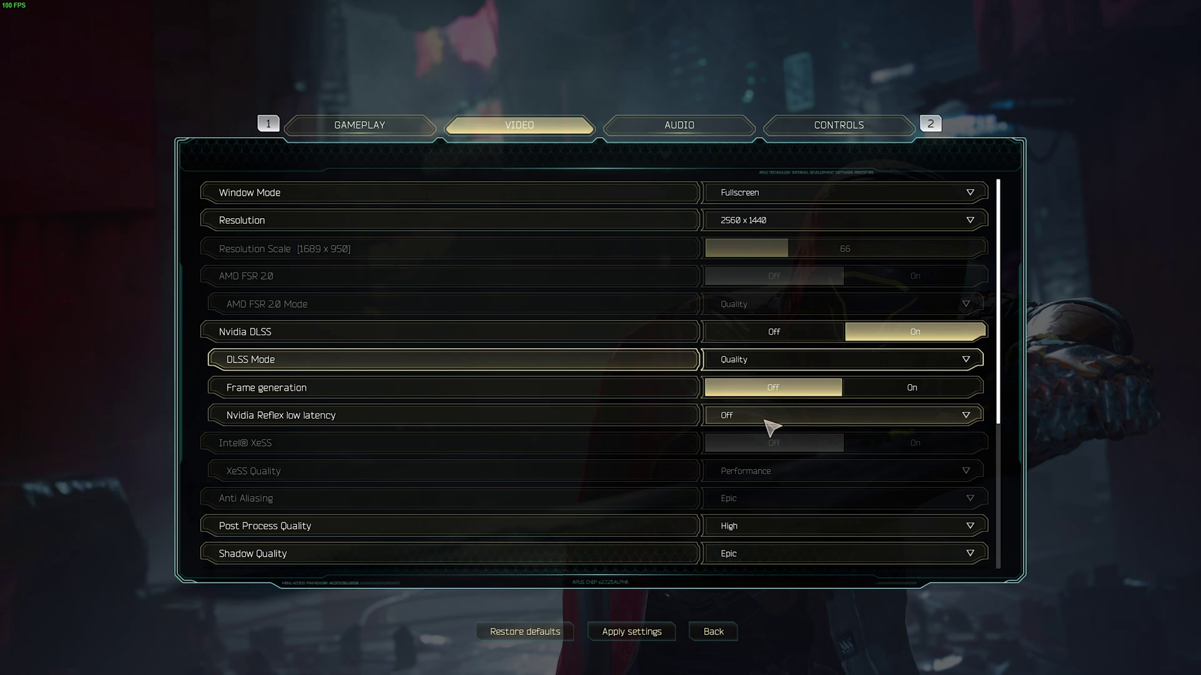
Check the available DLSS modes, then switch Nvidia DLSS off and back on
click(763, 362)
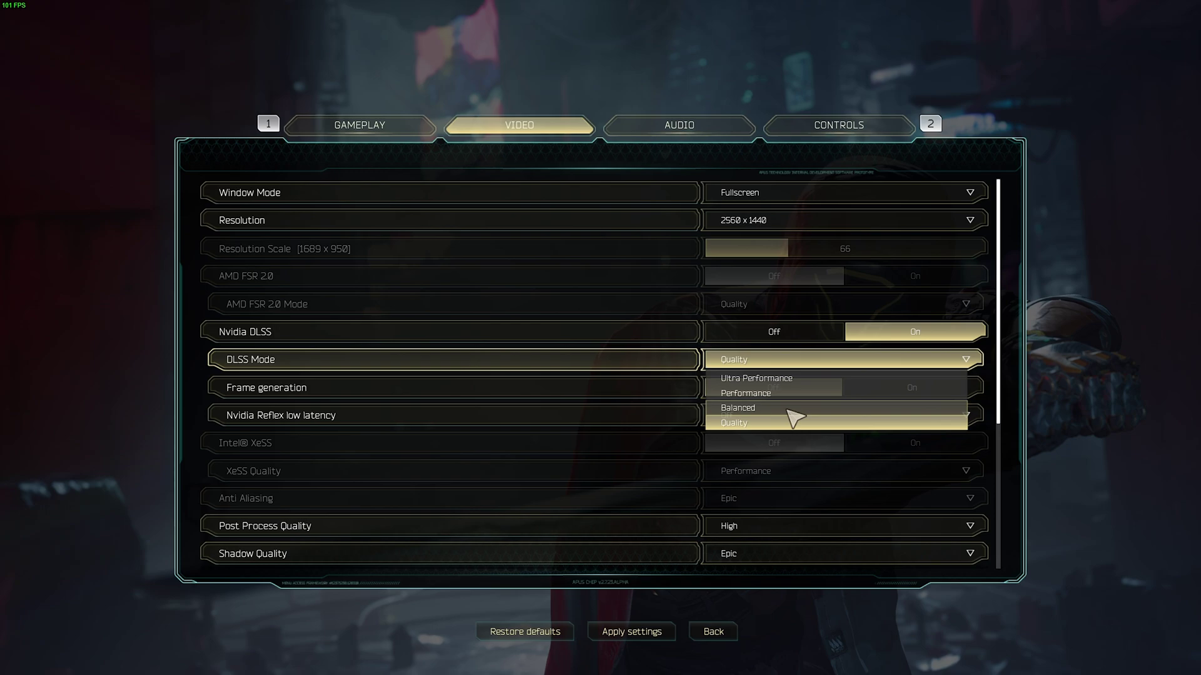
click(786, 358)
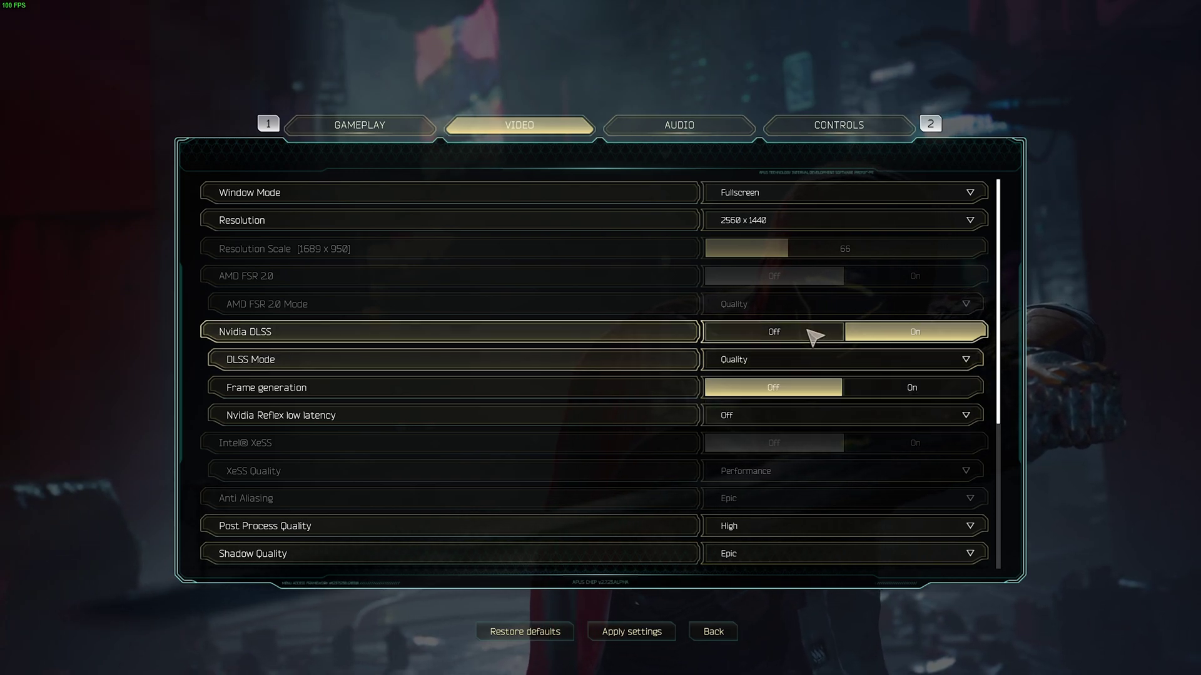
click(807, 333)
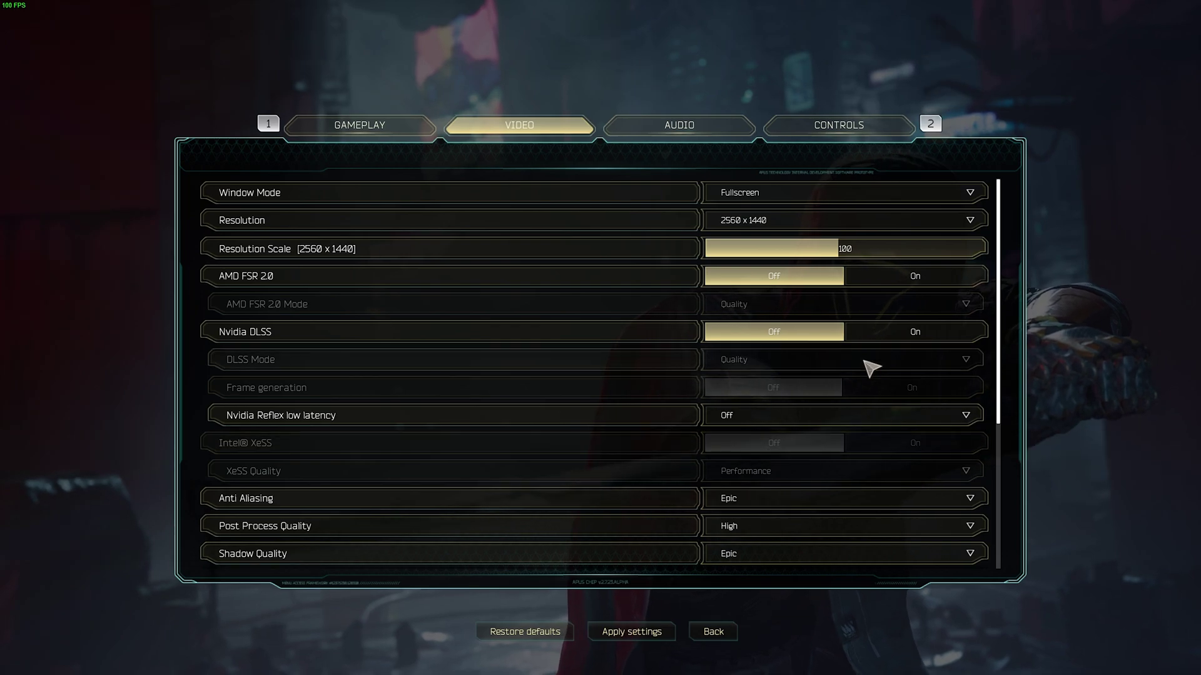
click(912, 337)
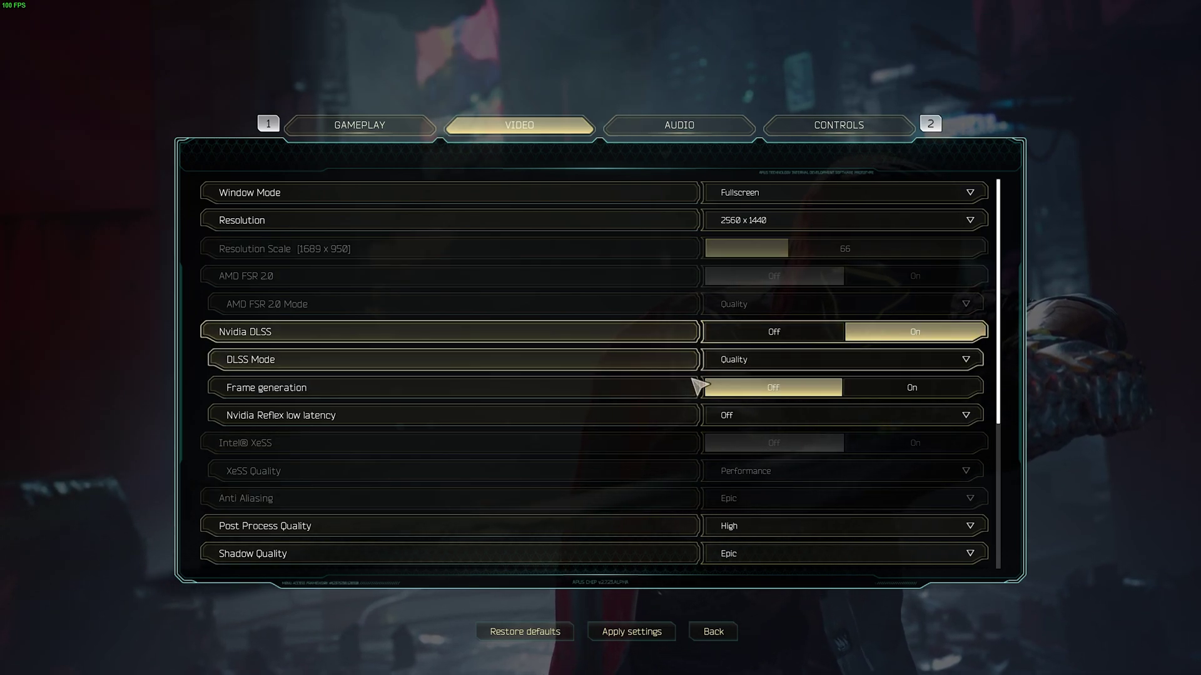
Switch frame generation on and back off, and set Nvidia Reflex low latency to On
click(869, 385)
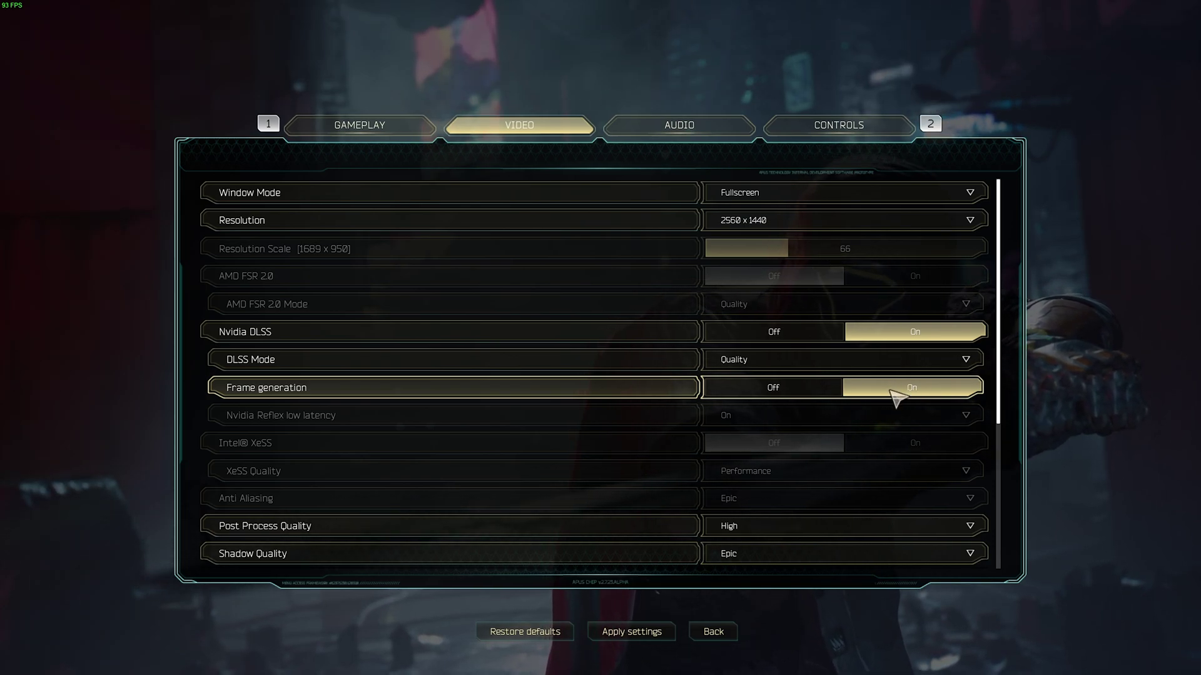
click(774, 389)
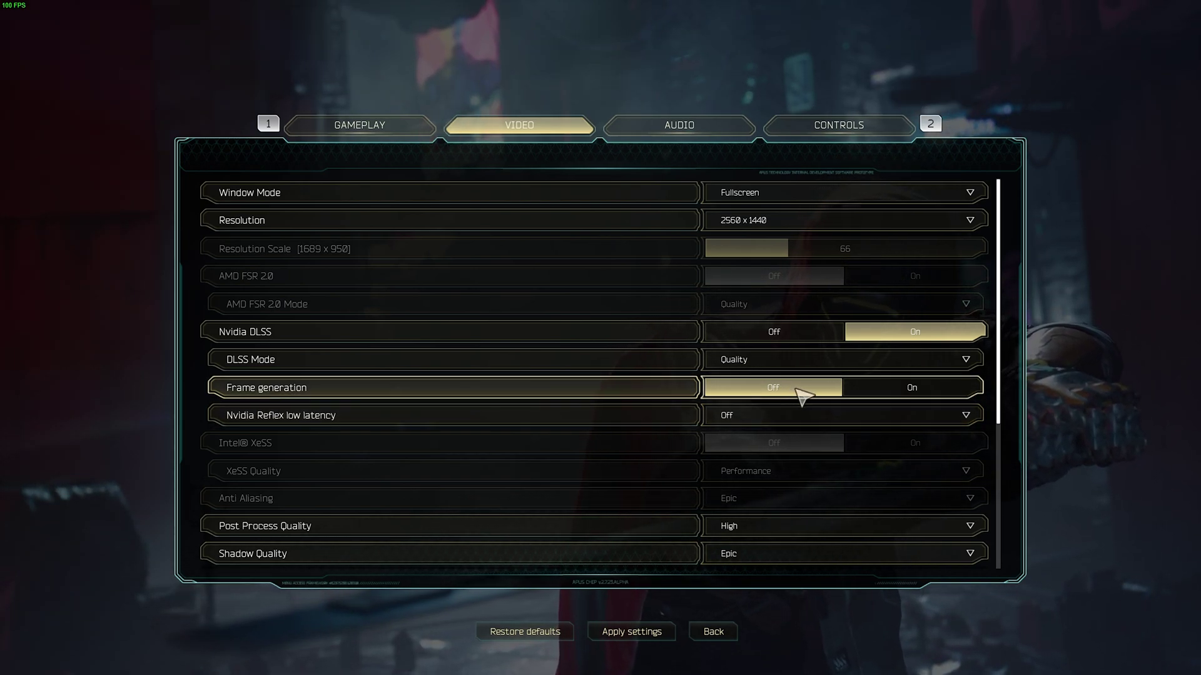
click(794, 416)
click(786, 448)
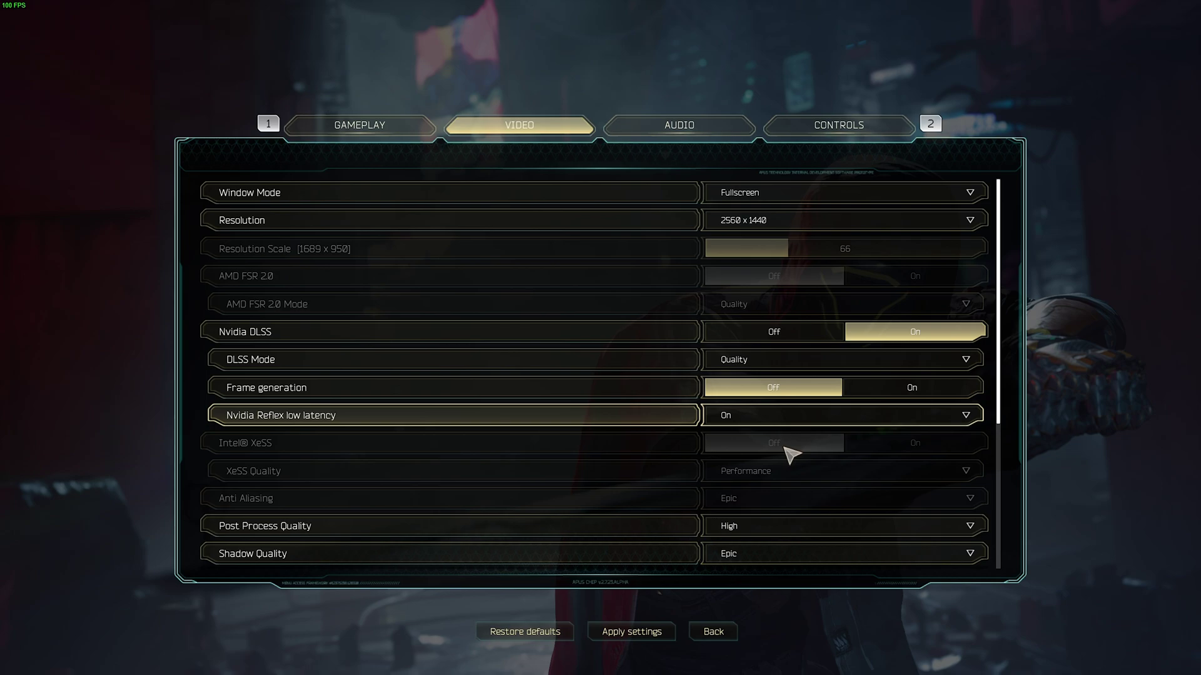
click(789, 414)
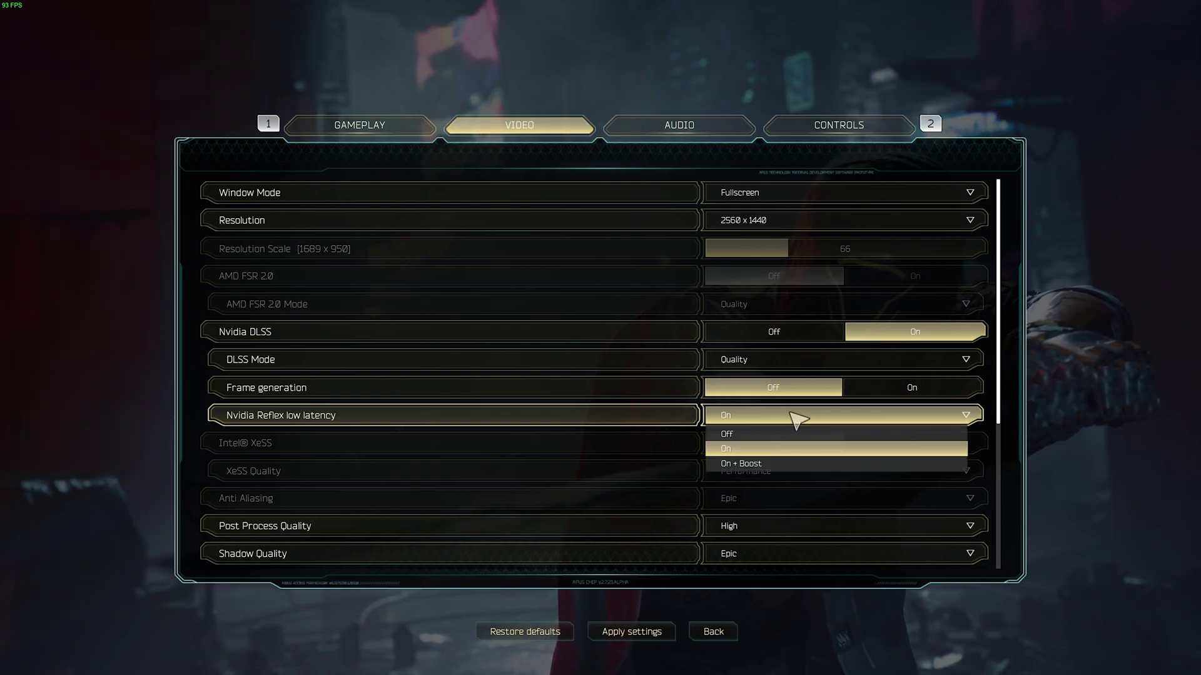
click(785, 450)
Choose High for Post Process Quality
scroll(748, 456, down, 2)
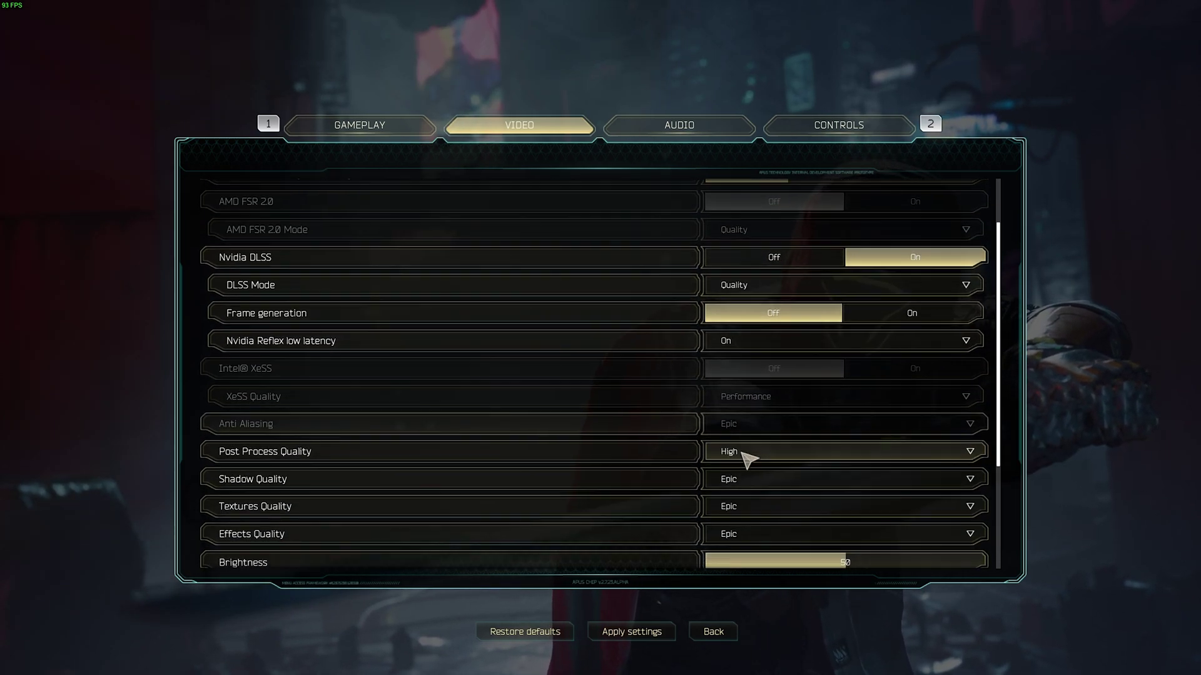
scroll(745, 457, down, 5)
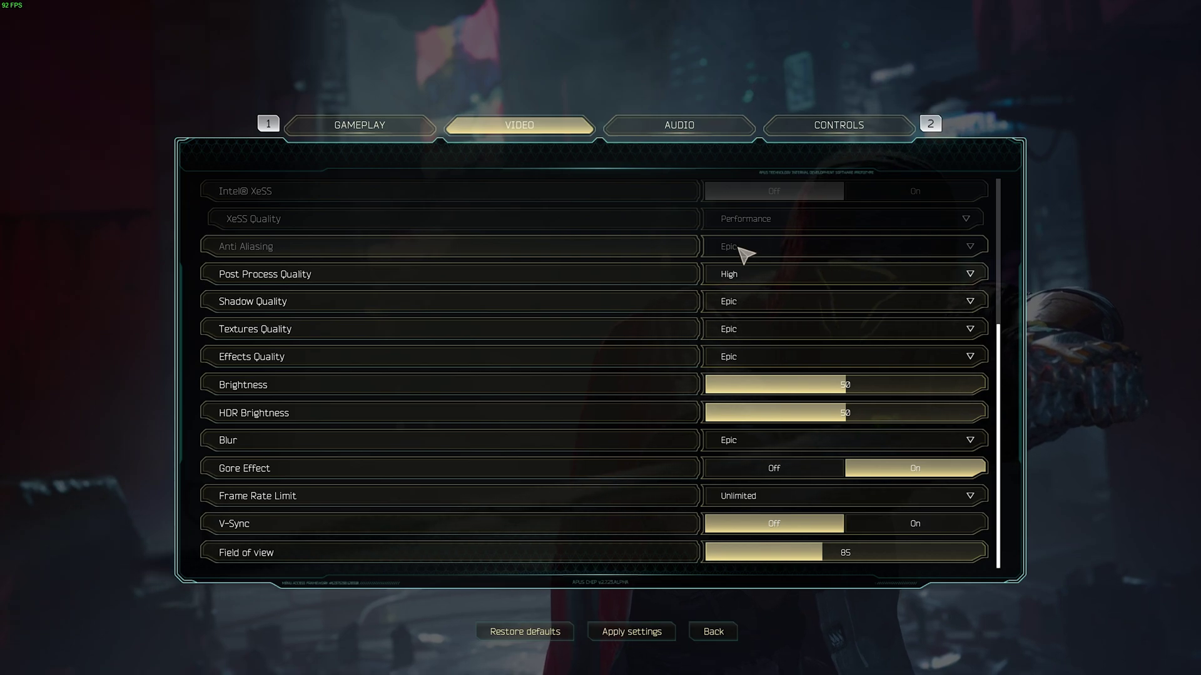
click(643, 276)
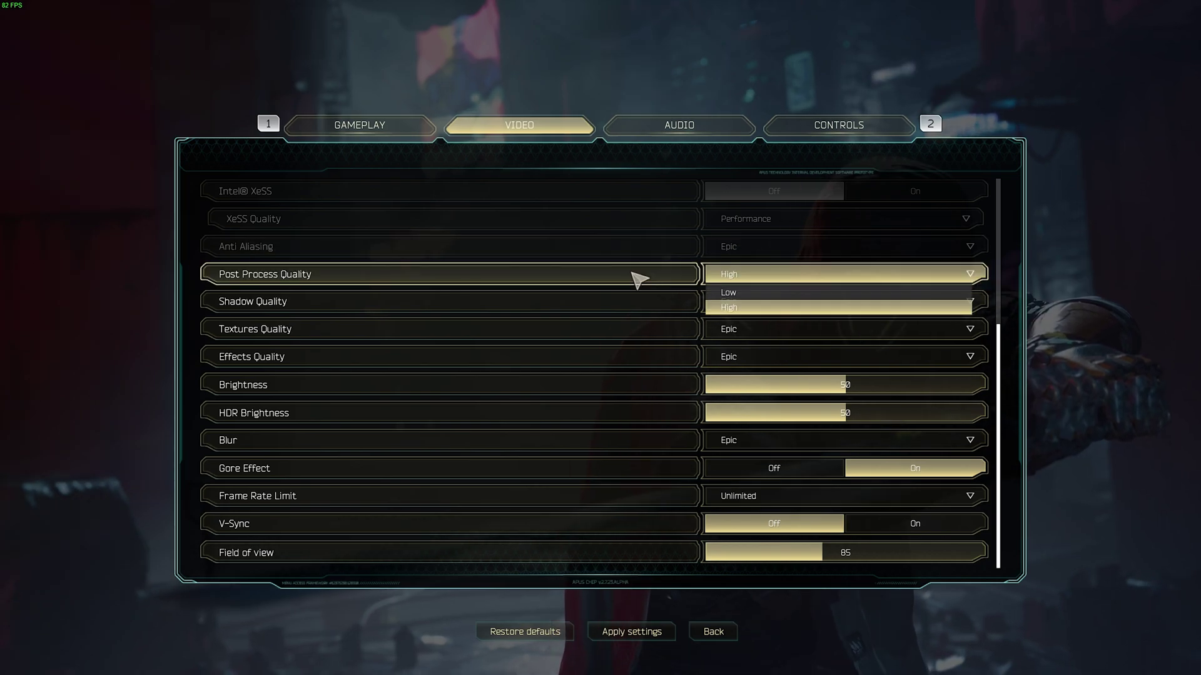
click(775, 306)
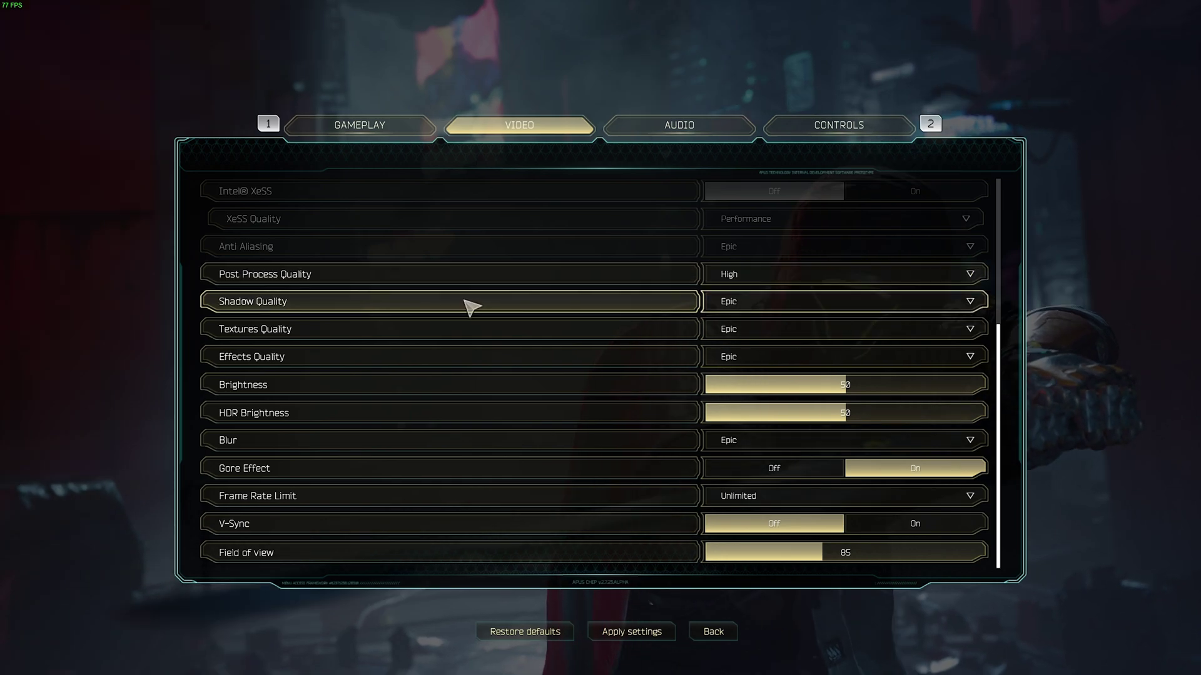
Set Shadow Quality to High
click(470, 306)
click(544, 303)
click(614, 306)
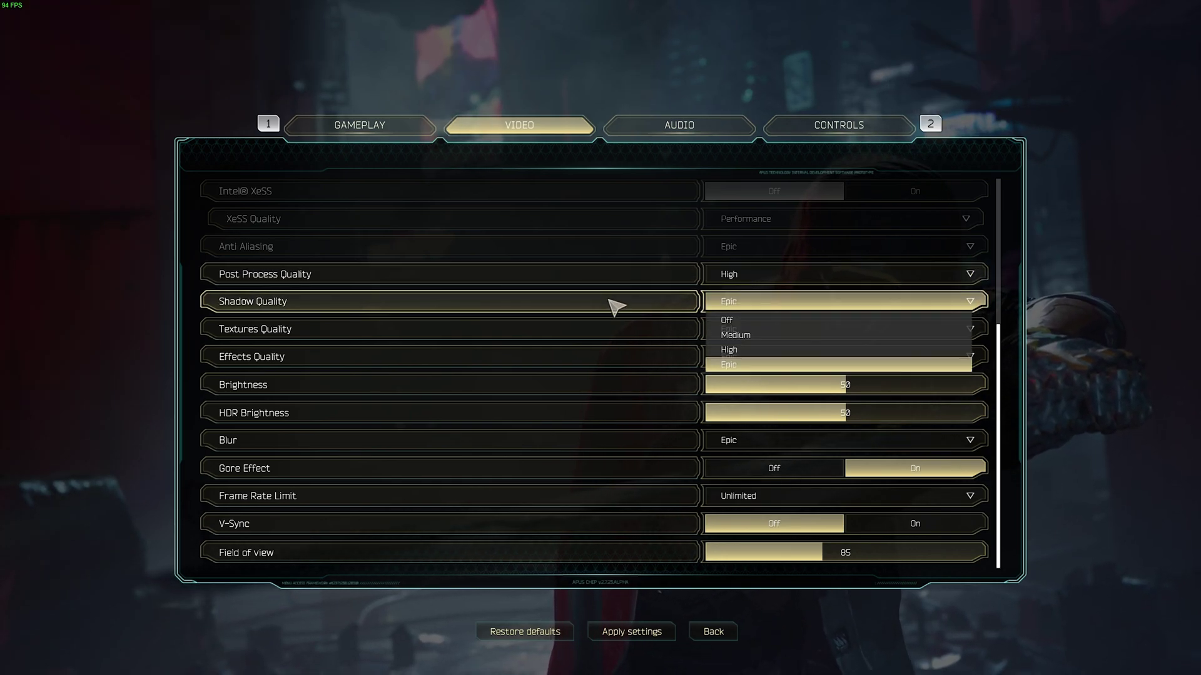
click(657, 306)
click(765, 307)
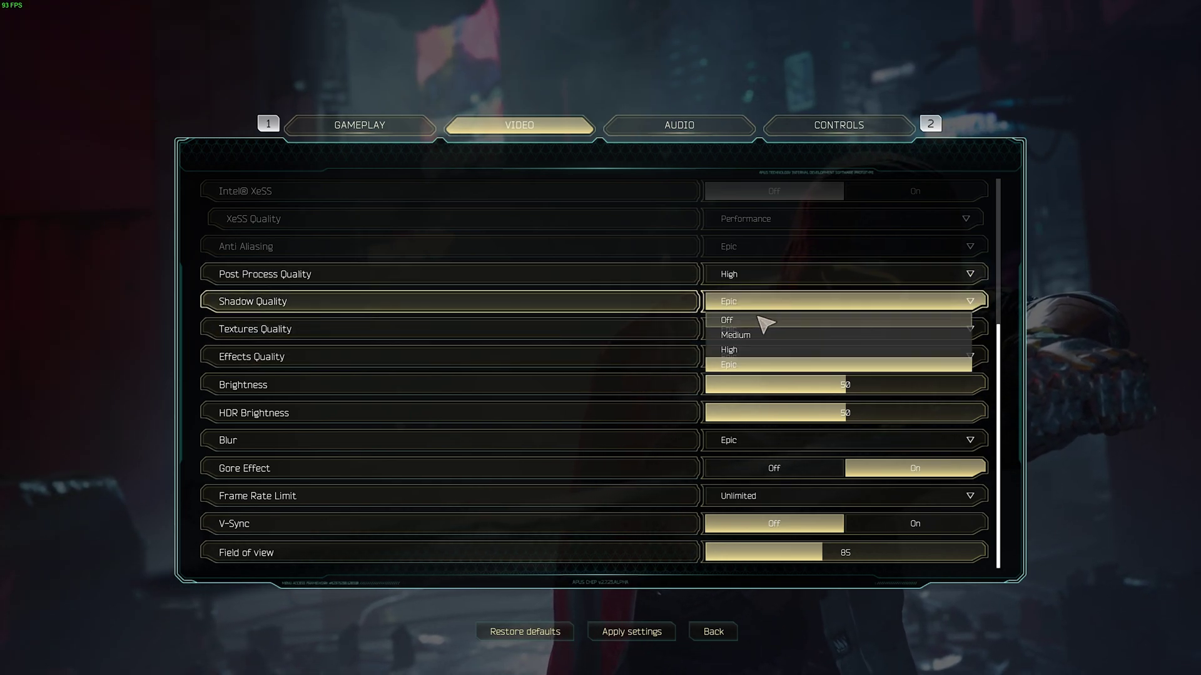
click(776, 349)
click(763, 304)
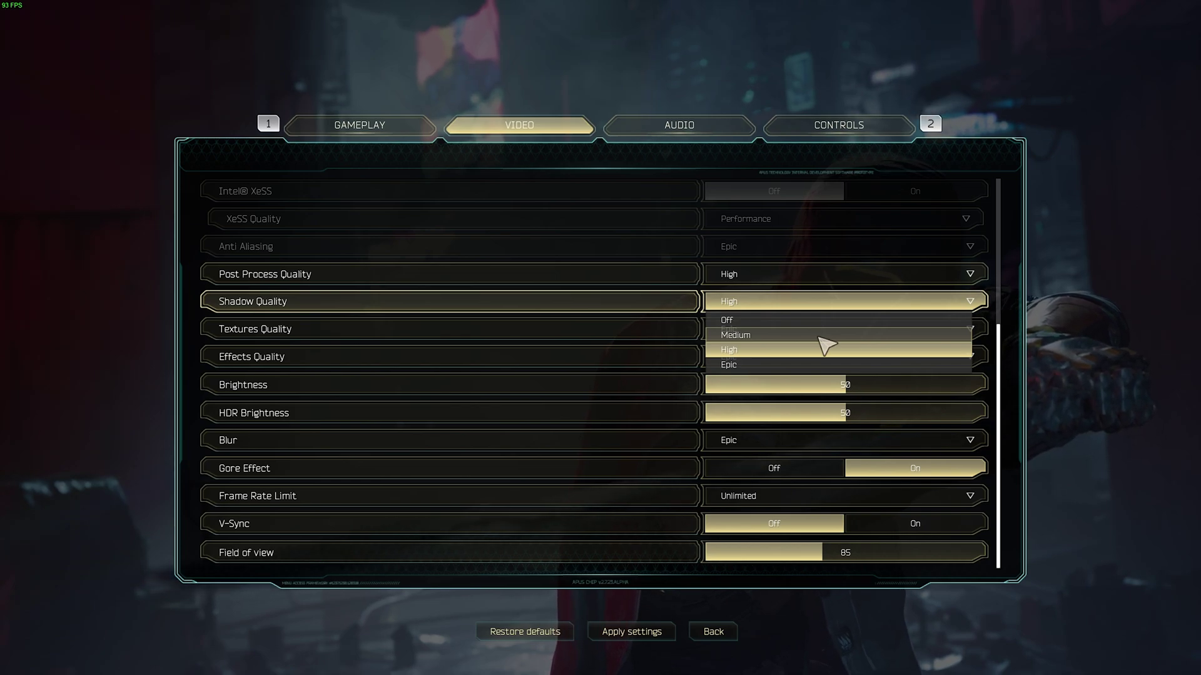
click(835, 305)
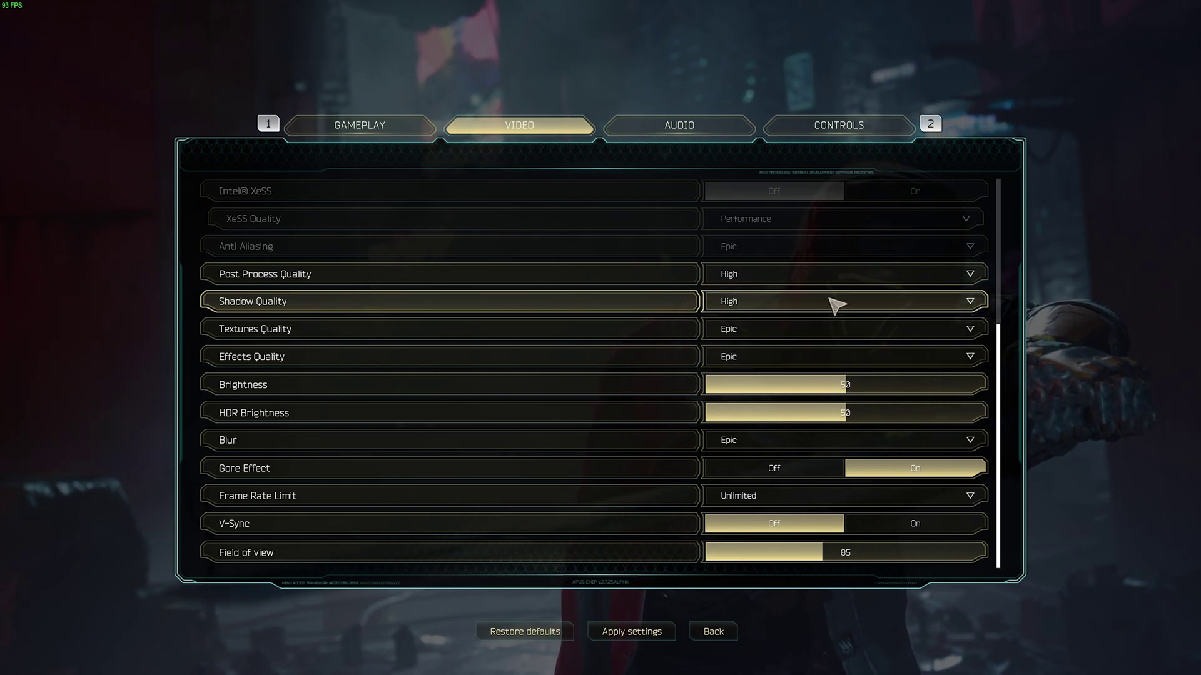
Review the Textures Quality options while keeping Epic, and set Effects Quality to High
click(940, 334)
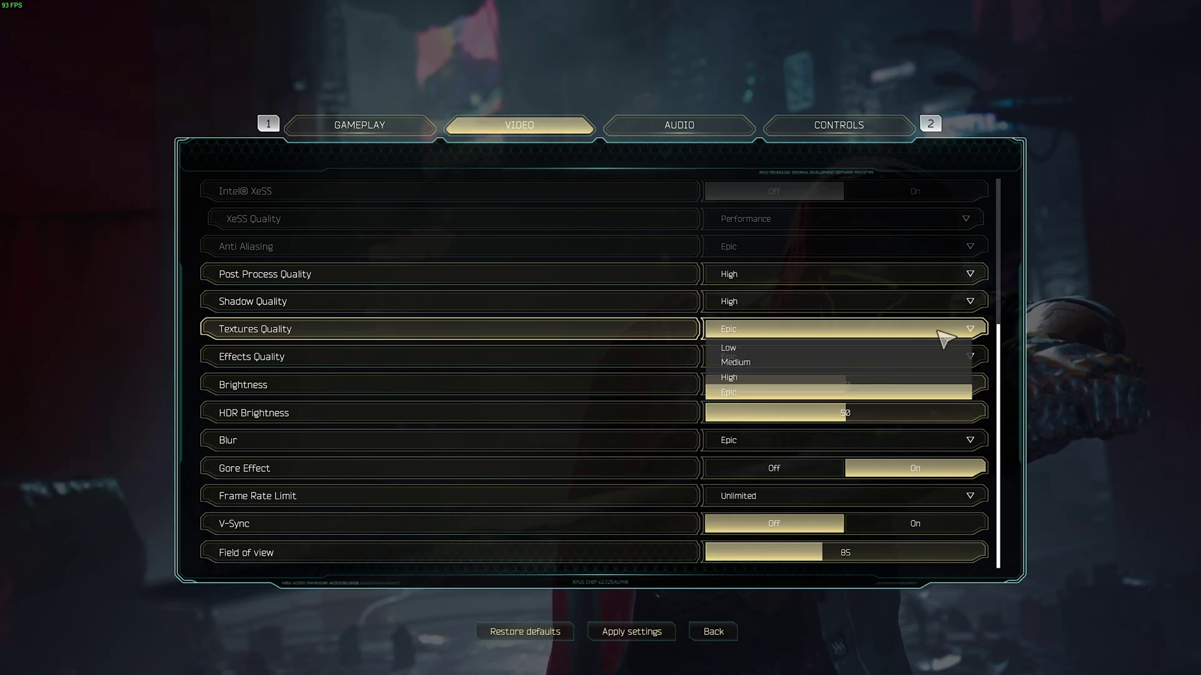
click(834, 340)
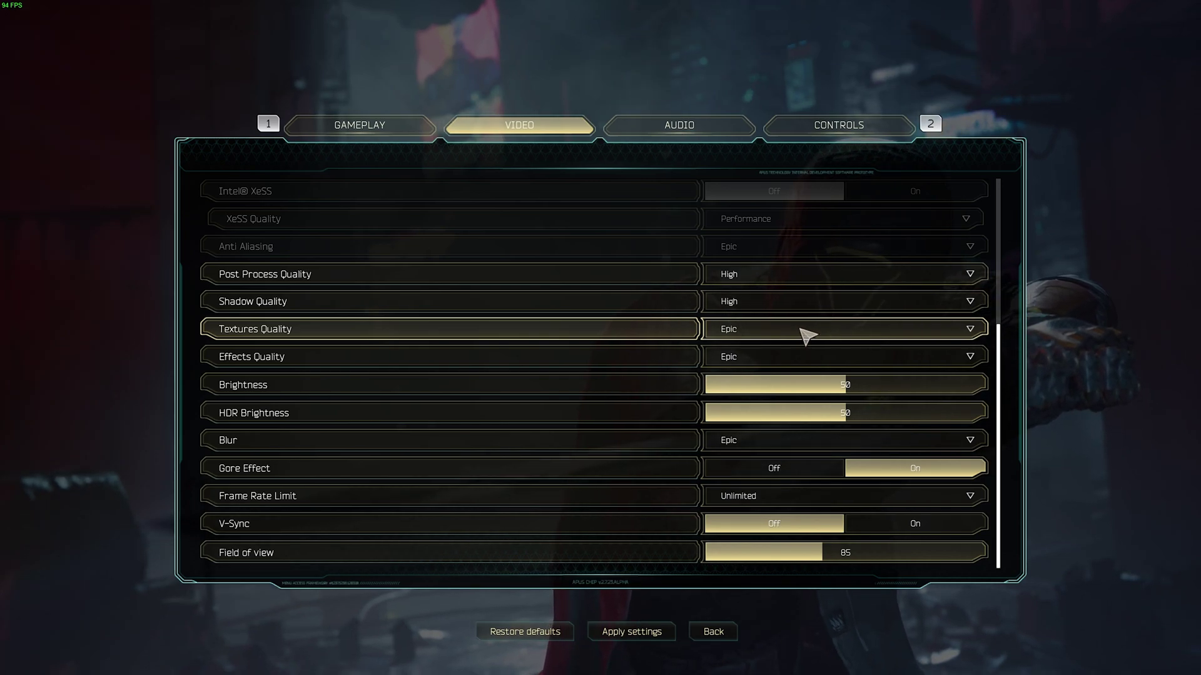
click(802, 362)
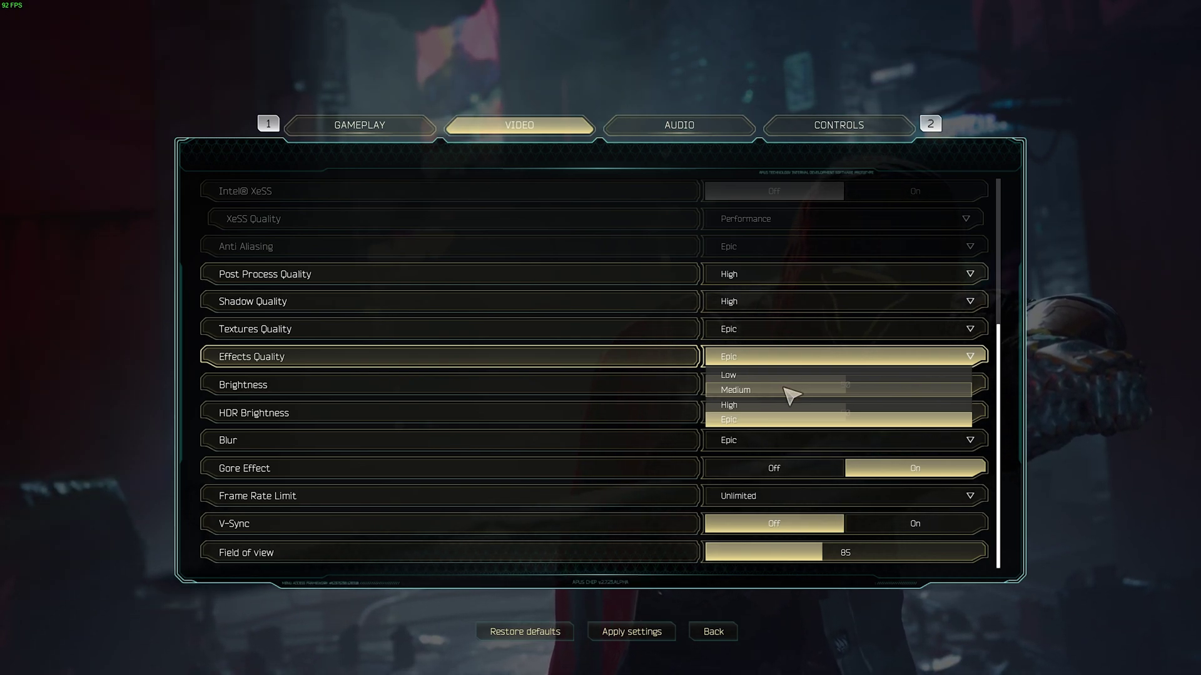
click(788, 358)
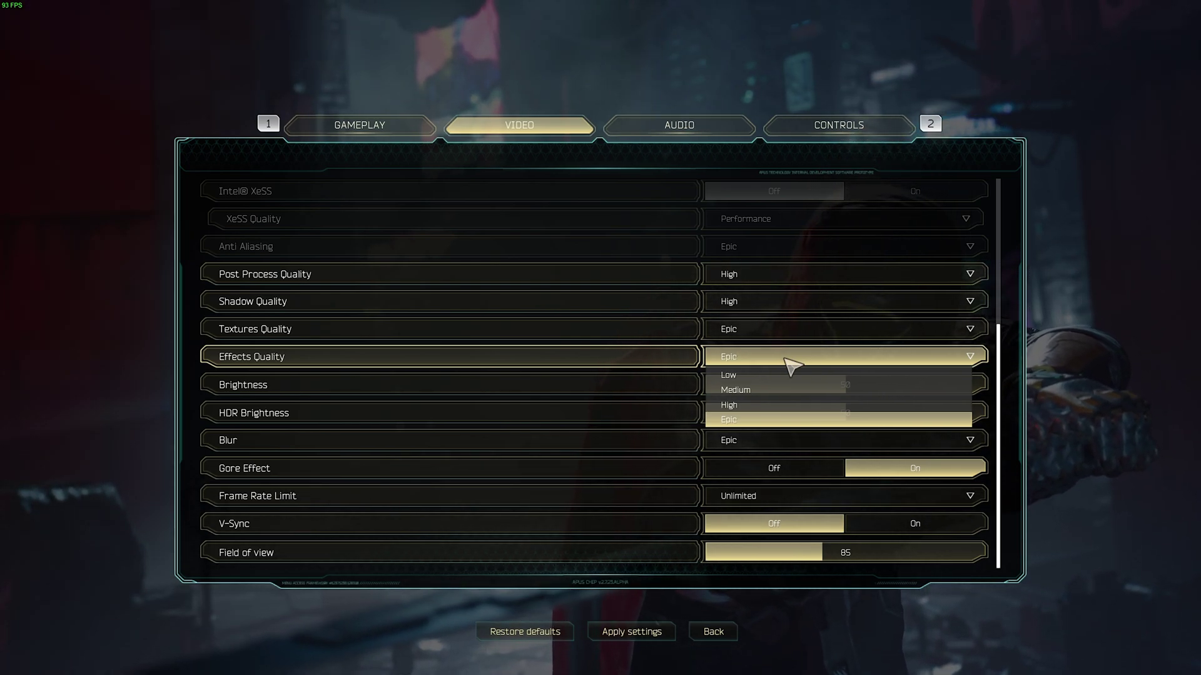
click(754, 325)
click(756, 326)
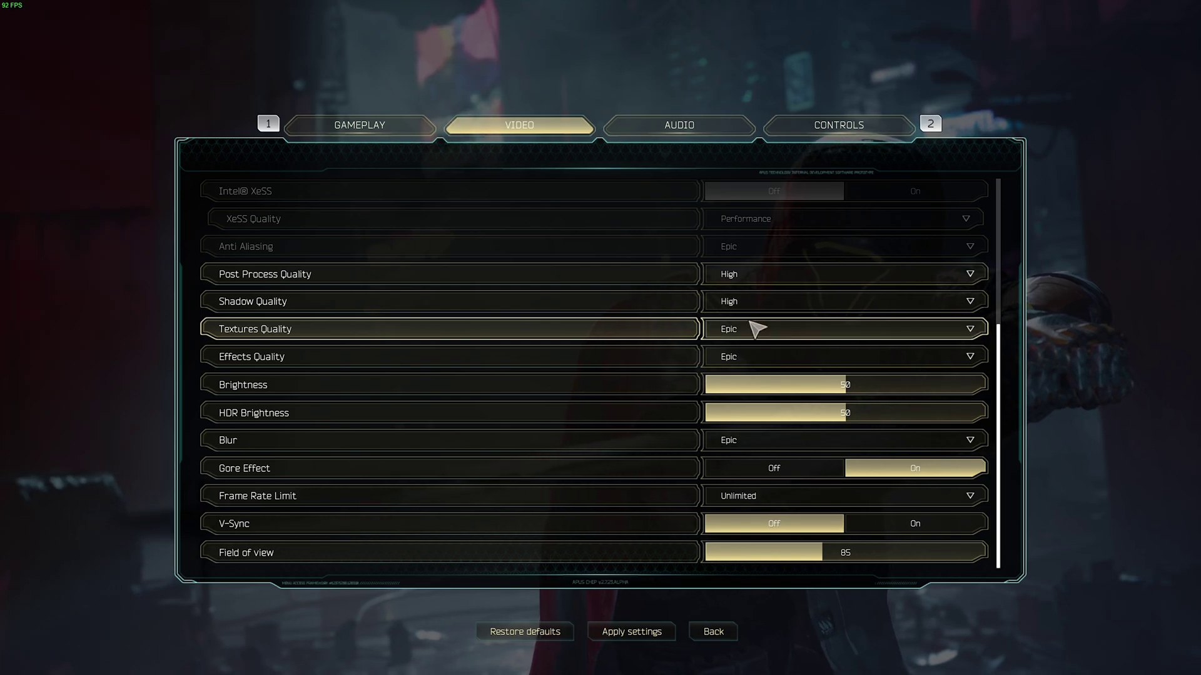
click(724, 349)
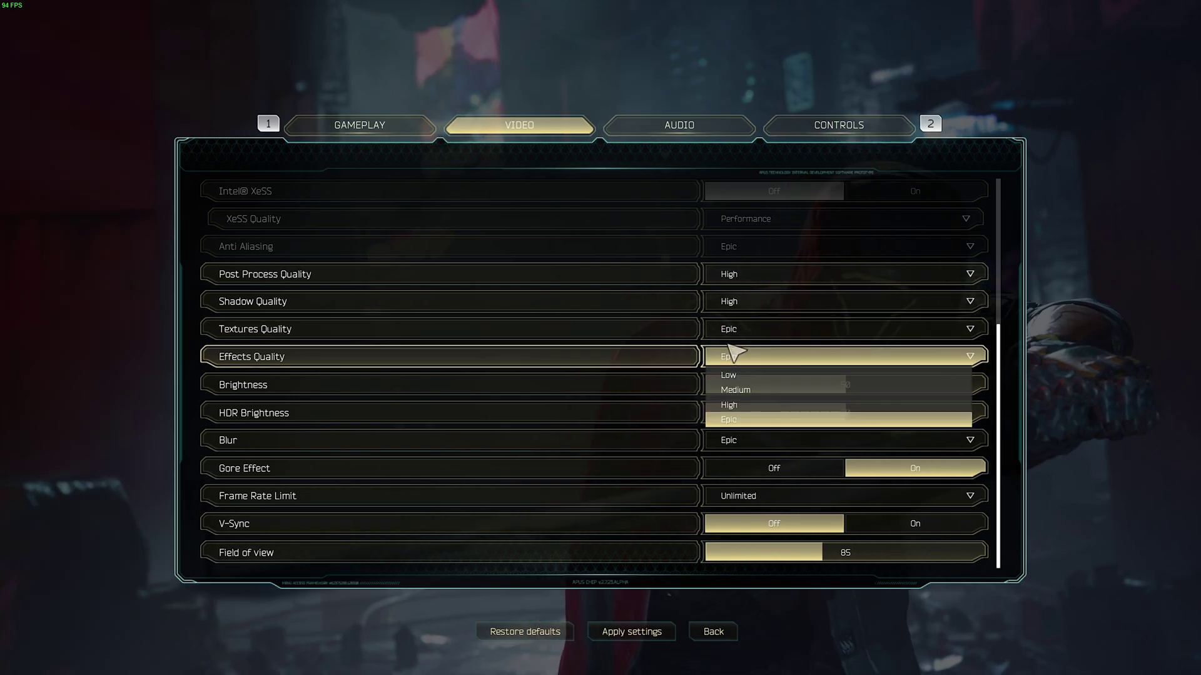
click(758, 406)
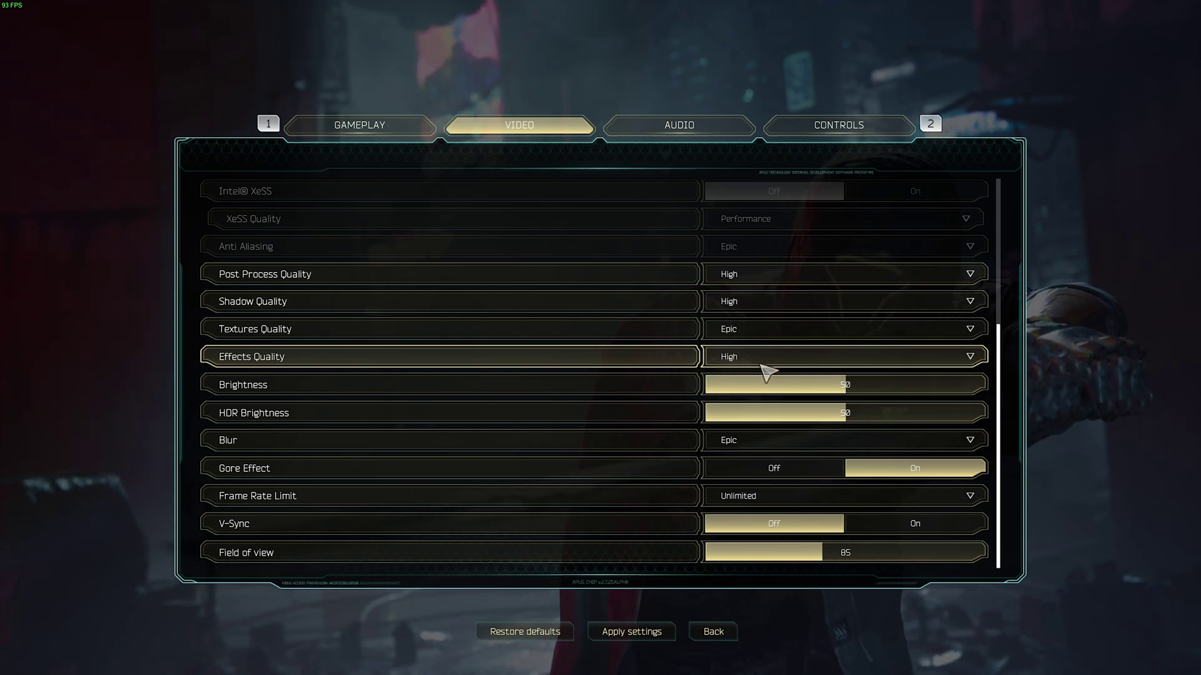
click(722, 359)
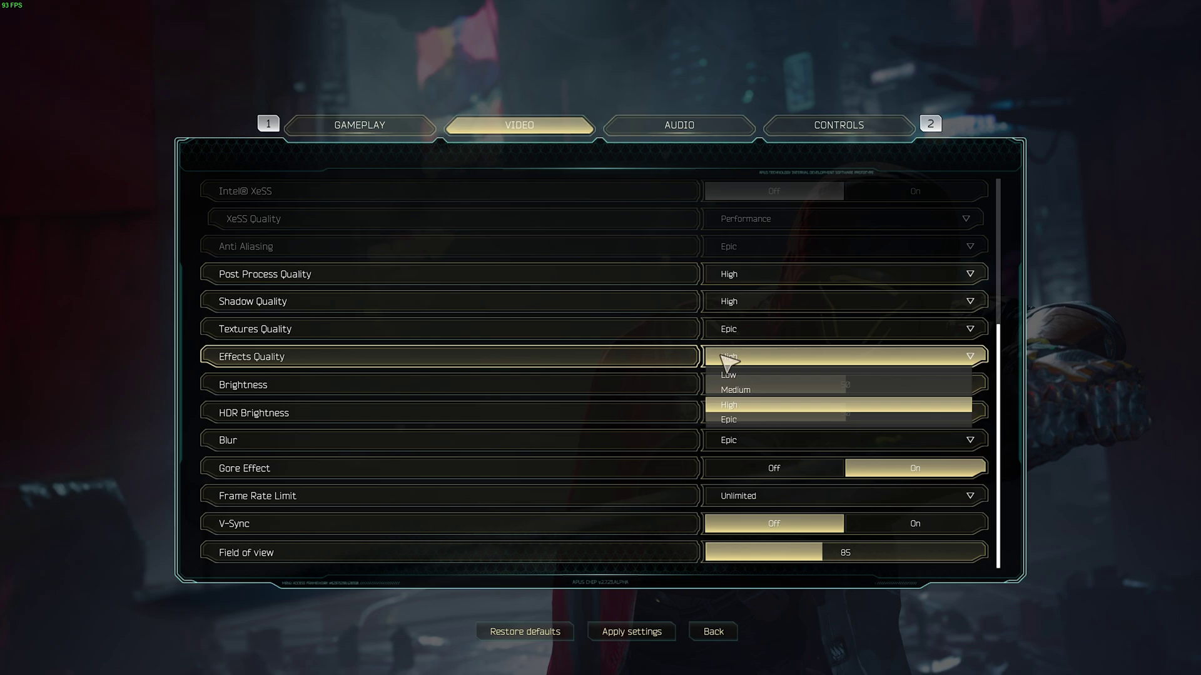
click(731, 355)
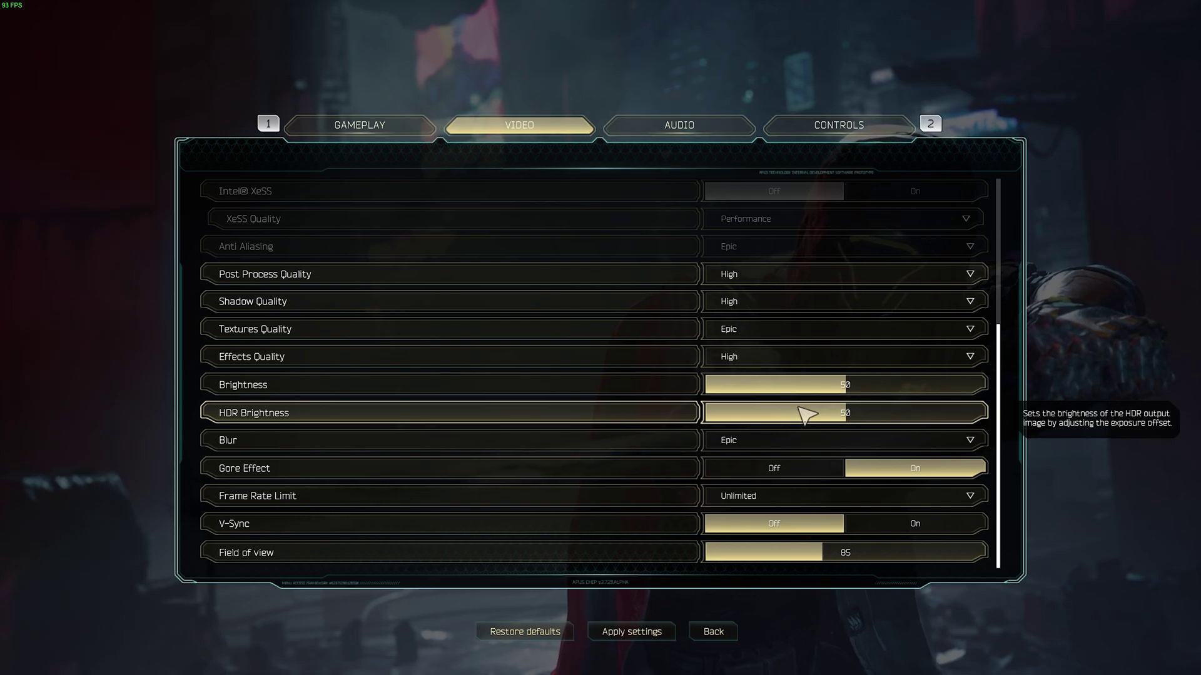
Set Blur to Medium and review the Frame Rate Limit options, keeping Unlimited
click(807, 441)
click(807, 441)
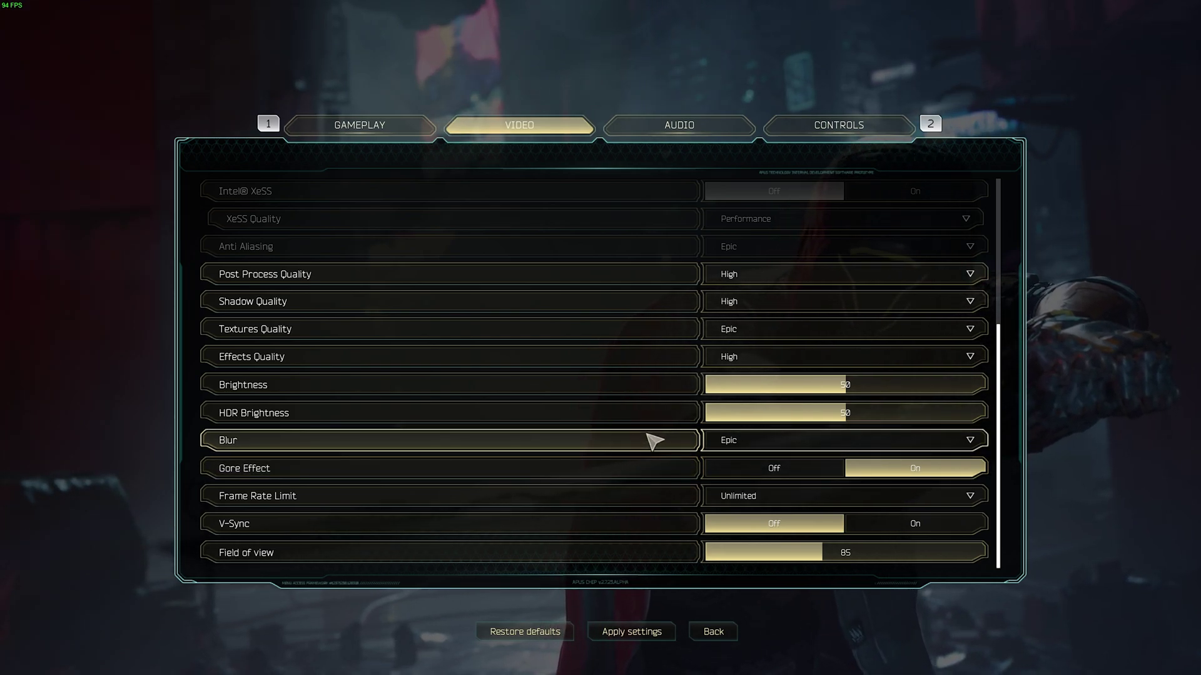
click(752, 444)
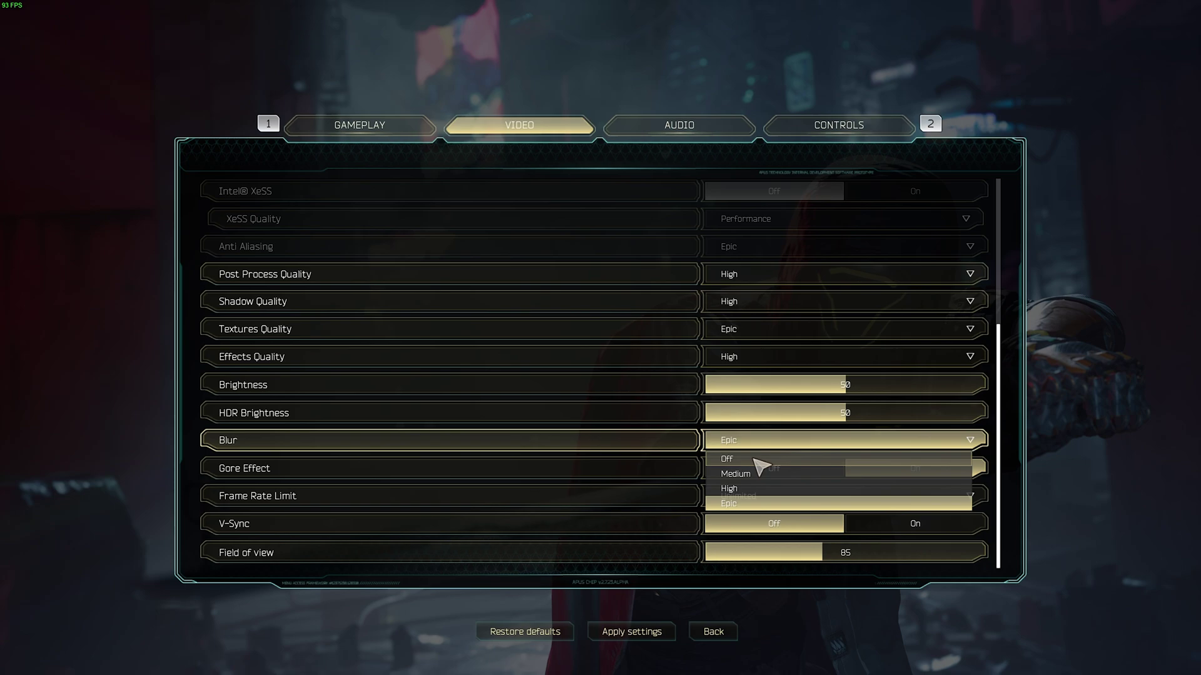
click(773, 475)
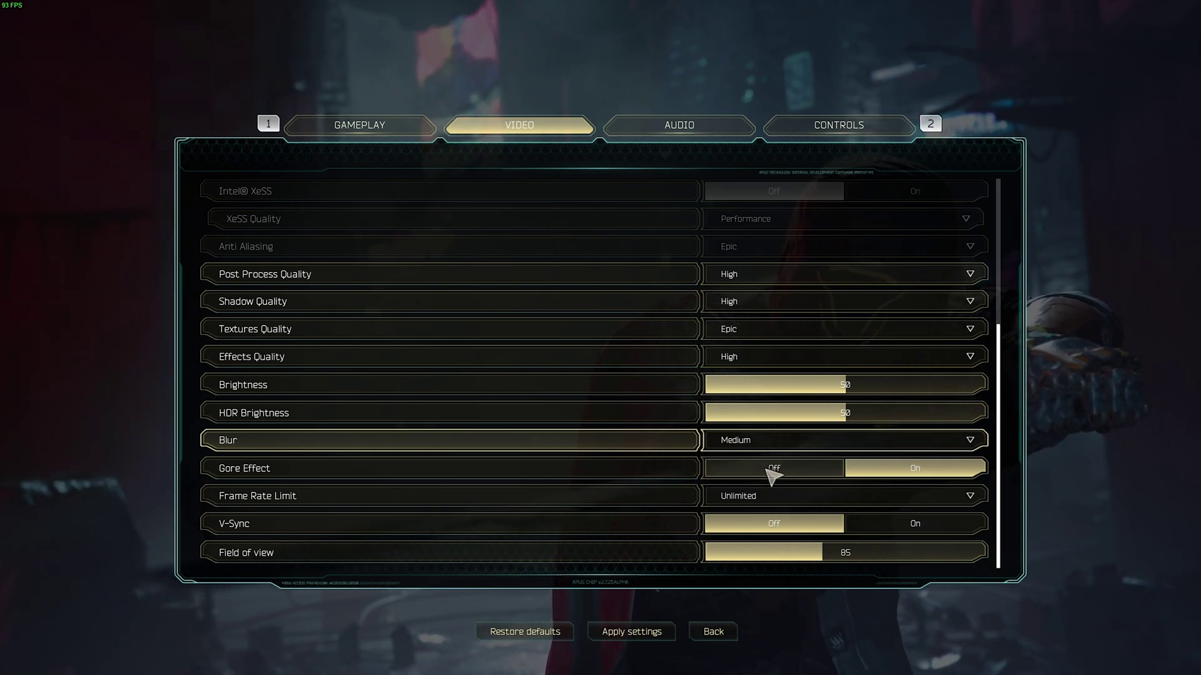
click(794, 441)
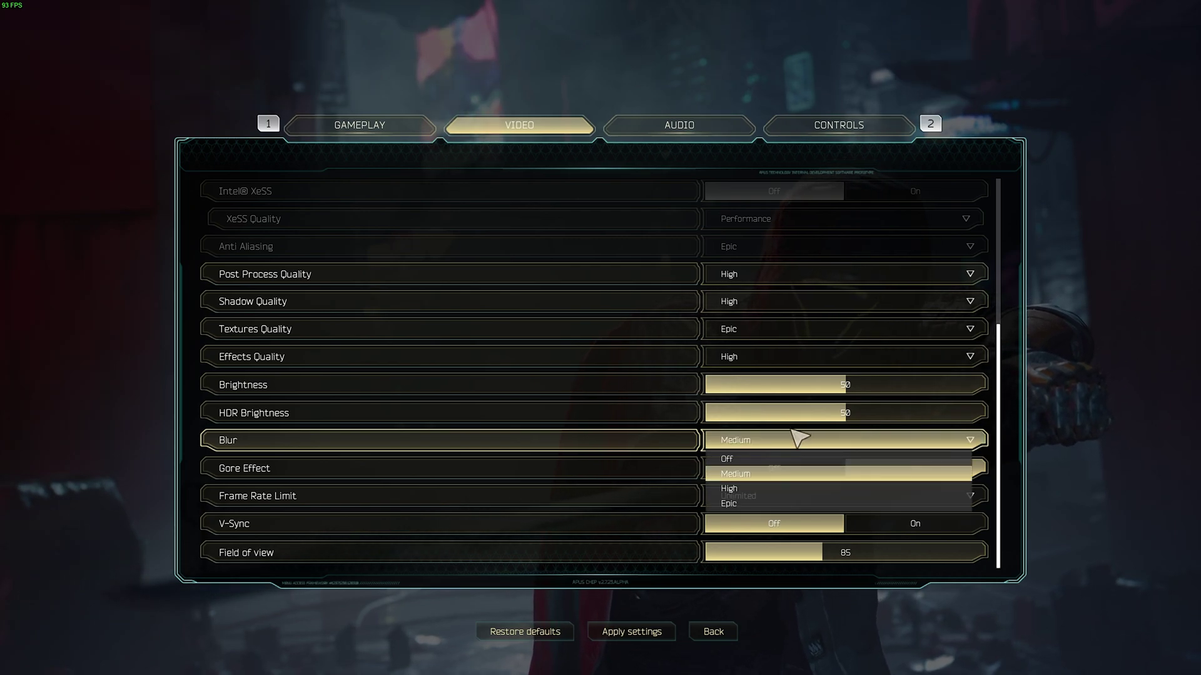
click(799, 477)
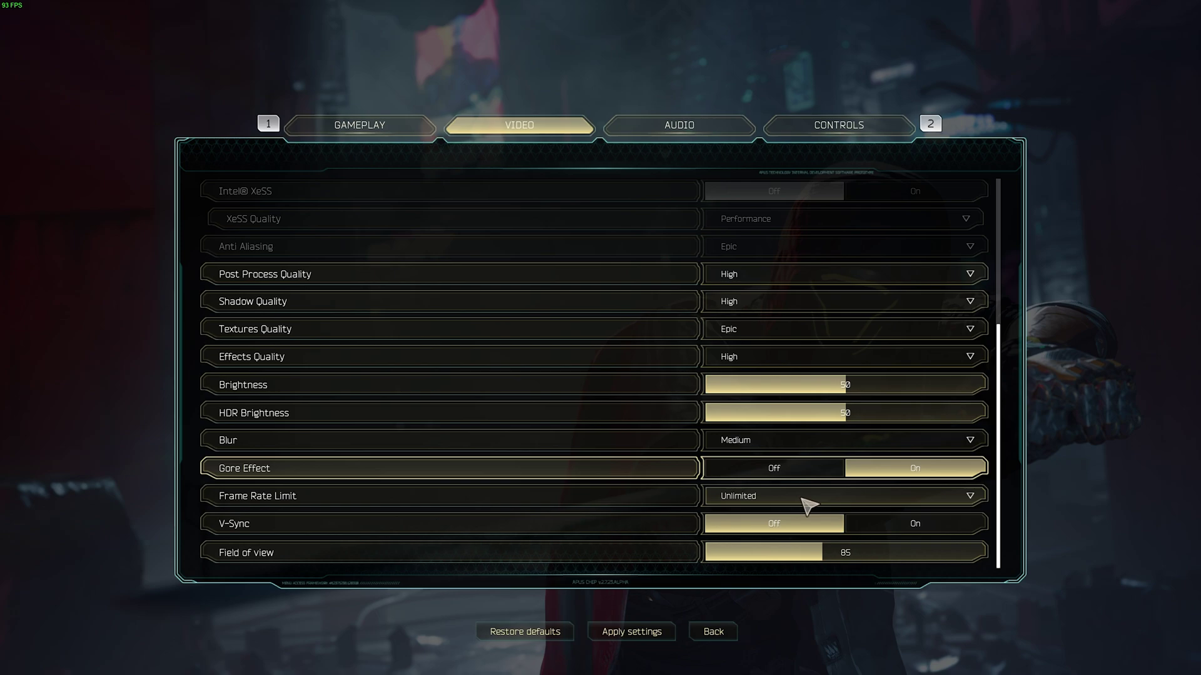
click(802, 499)
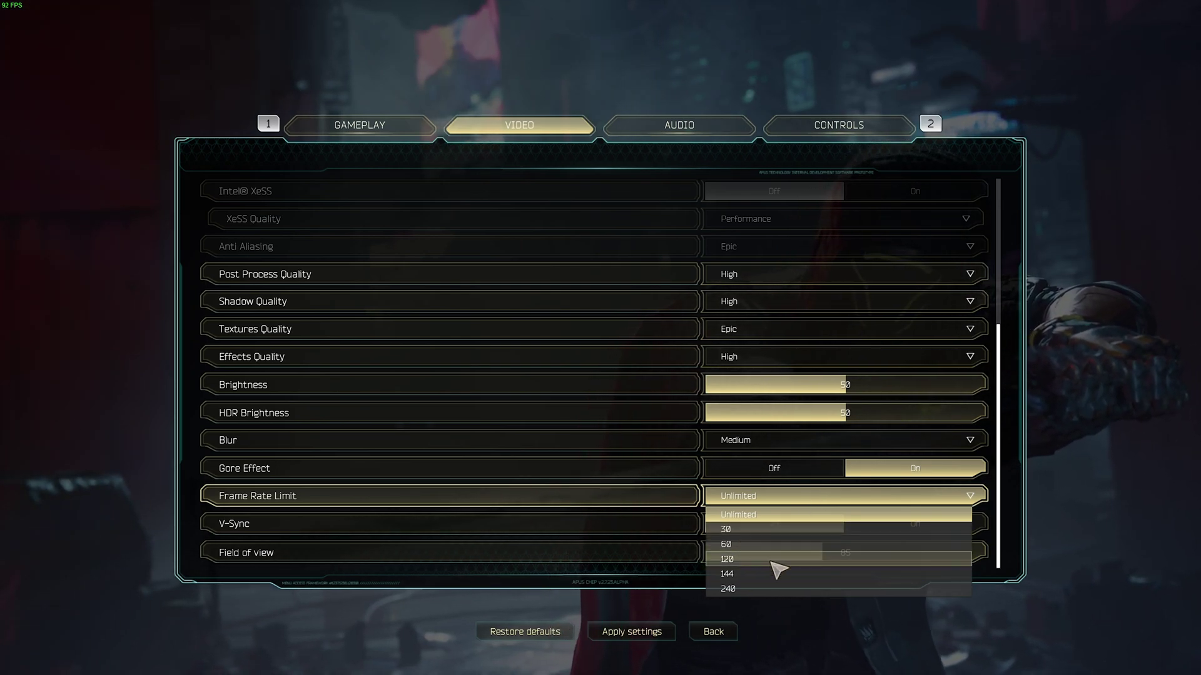
click(789, 499)
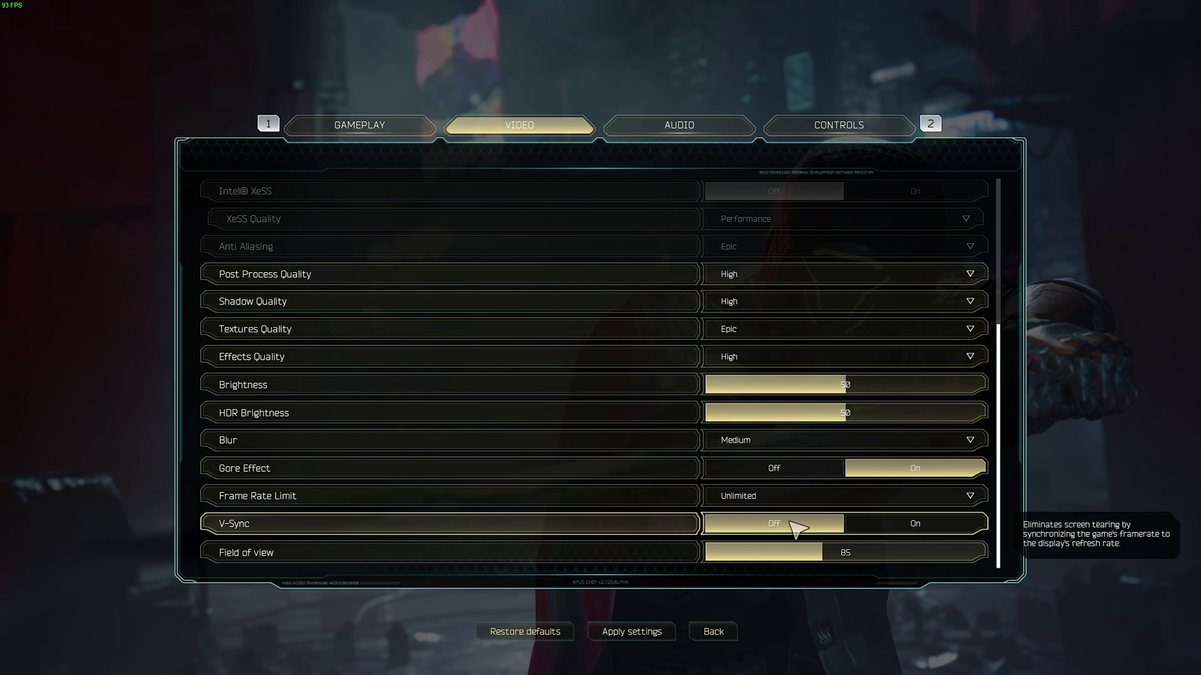
Set the field of view to 100 and apply the video settings
click(834, 554)
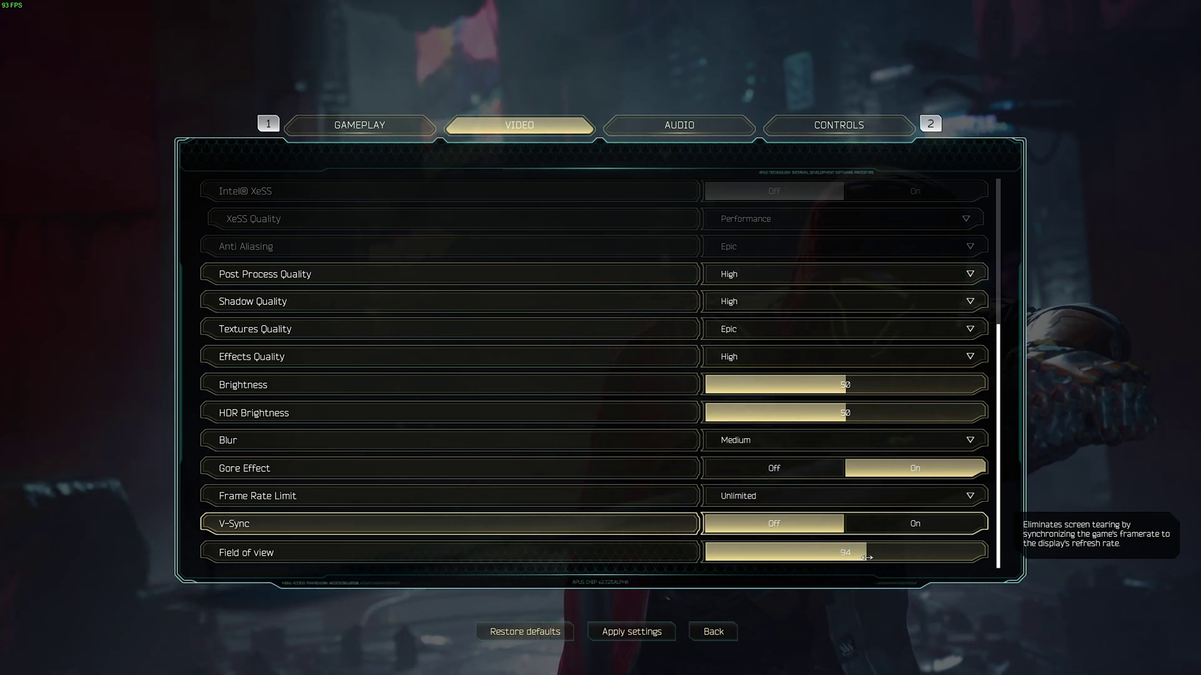
drag(863, 558, 893, 556)
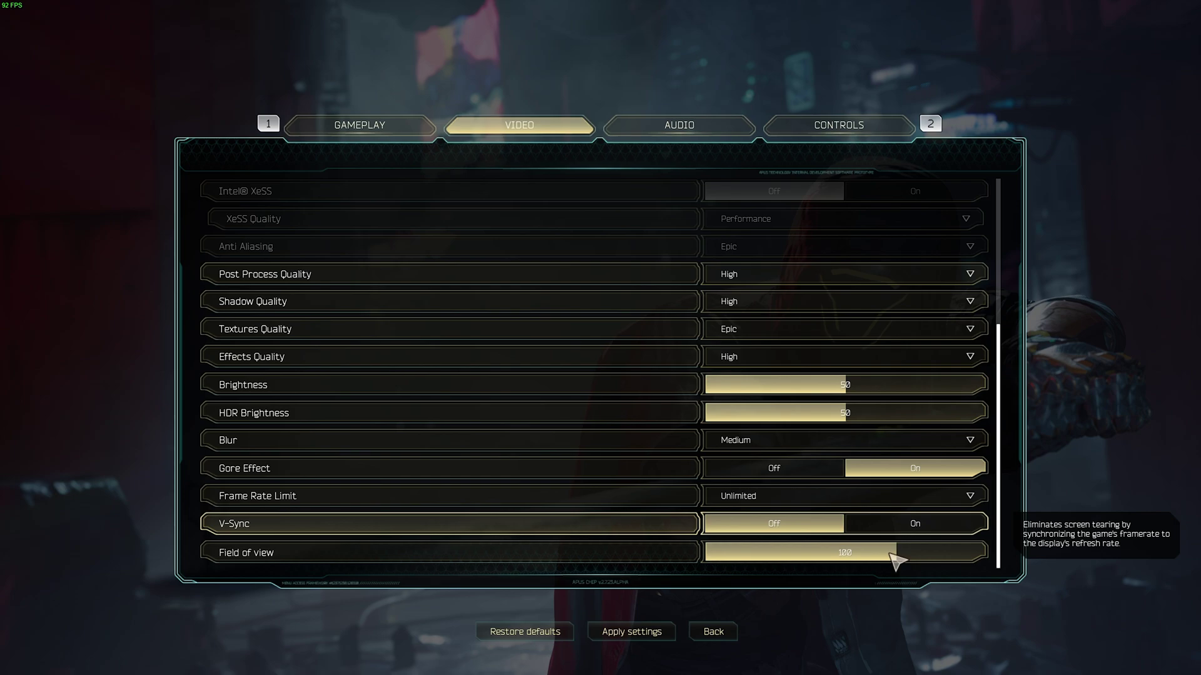
scroll(904, 554, up, 3)
scroll(904, 553, up, 5)
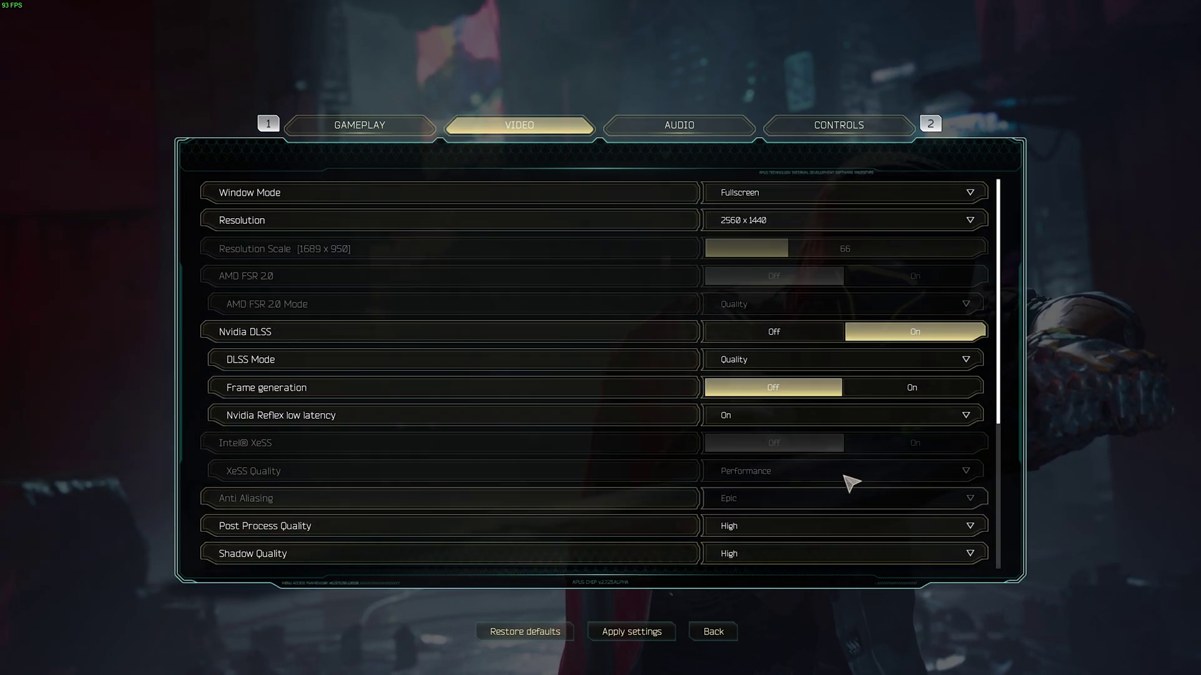
click(632, 632)
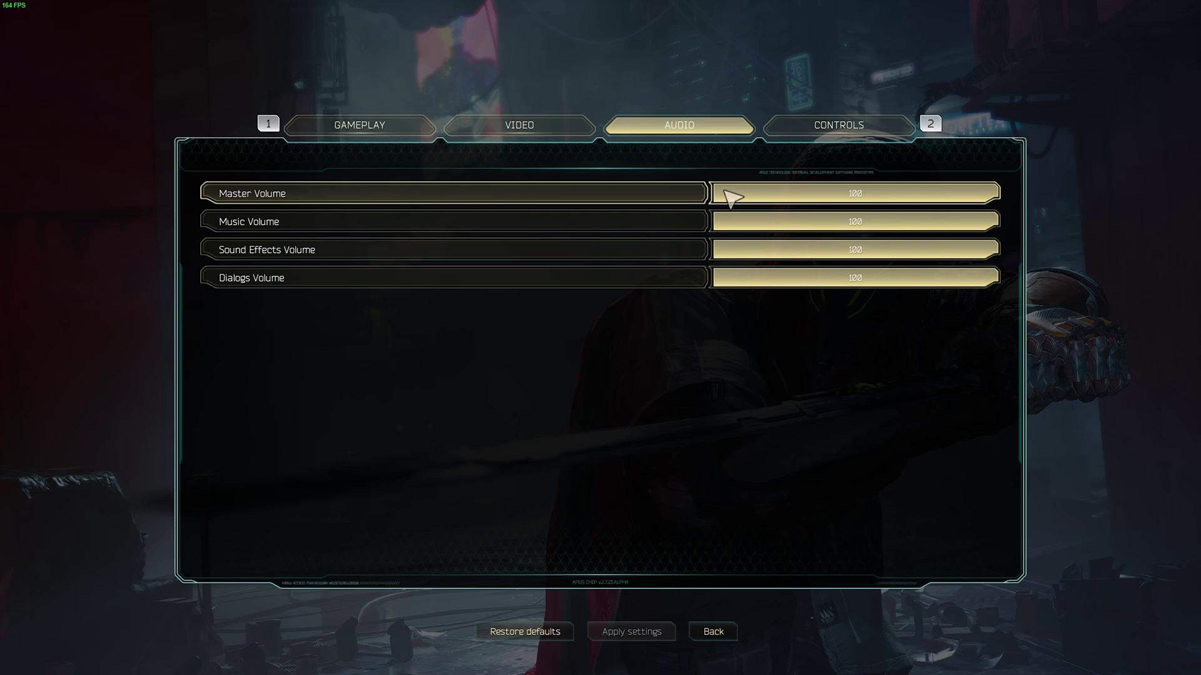
Review the Camera Shake options in the gameplay settings
click(400, 132)
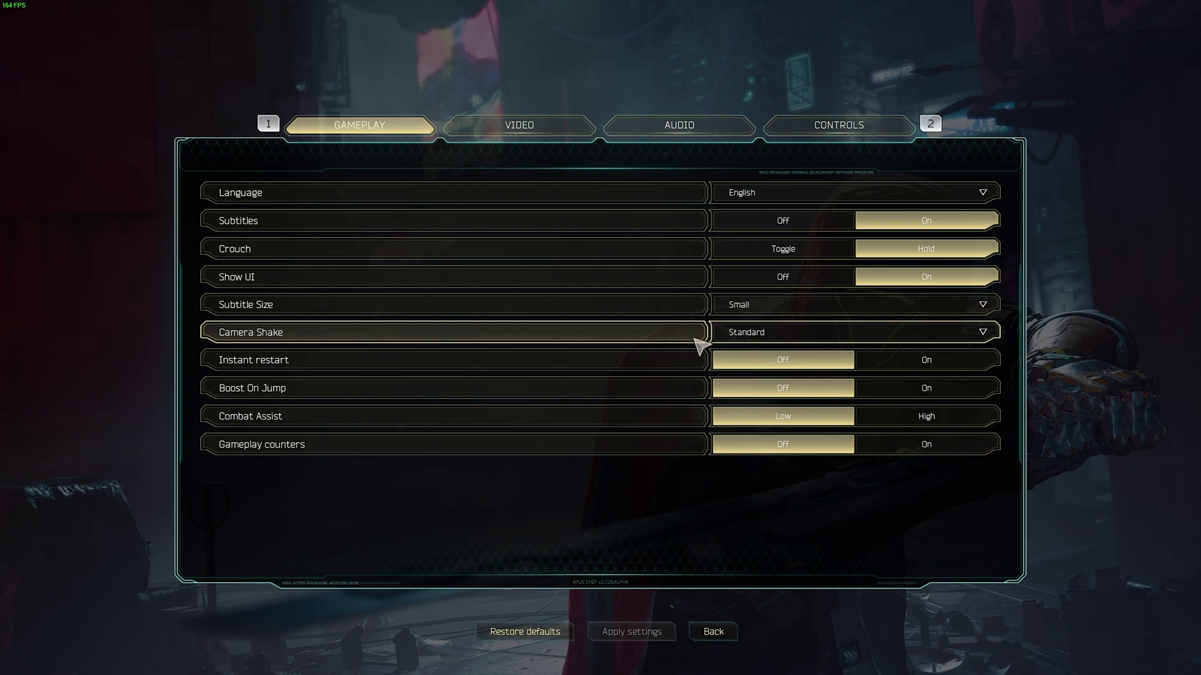
click(725, 338)
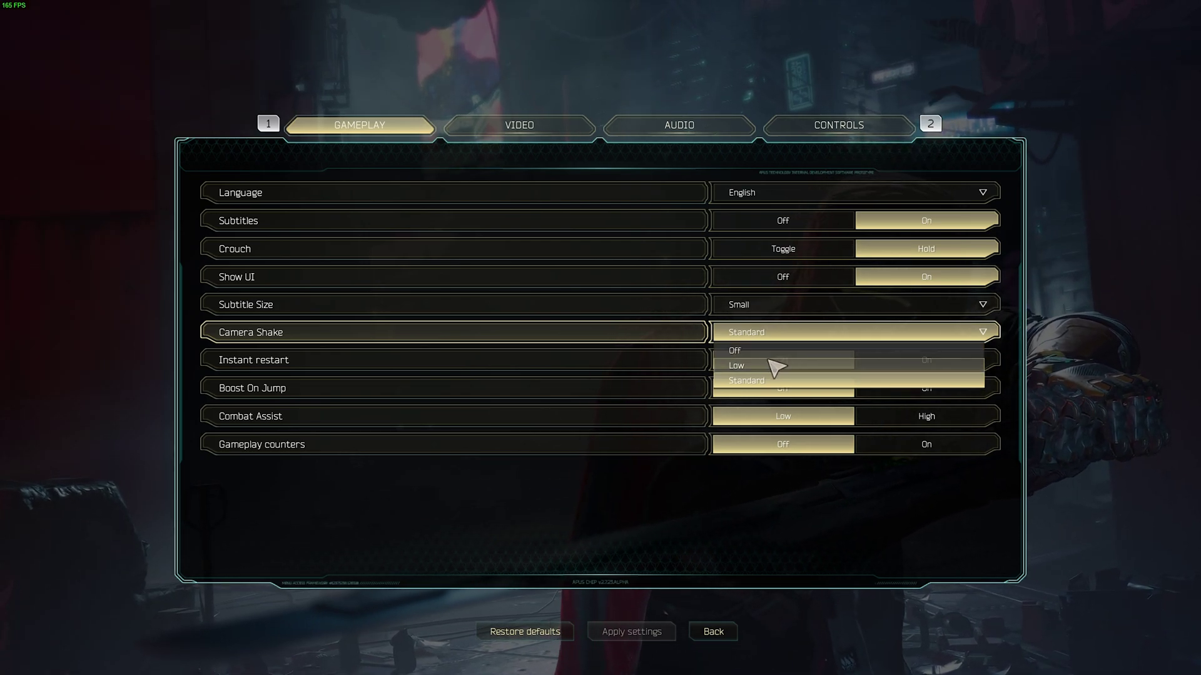
click(615, 341)
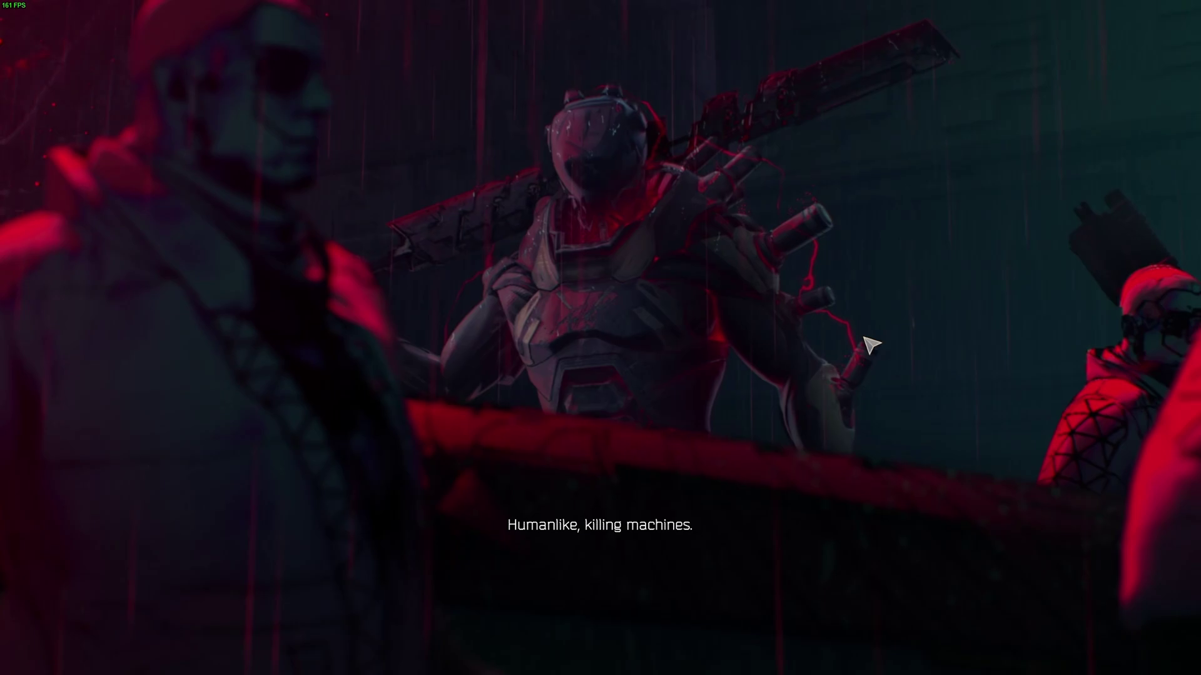
Switch to the Steam overlay's In Game settings and view the position options for the in-game FPS counter
key(shift+Tab)
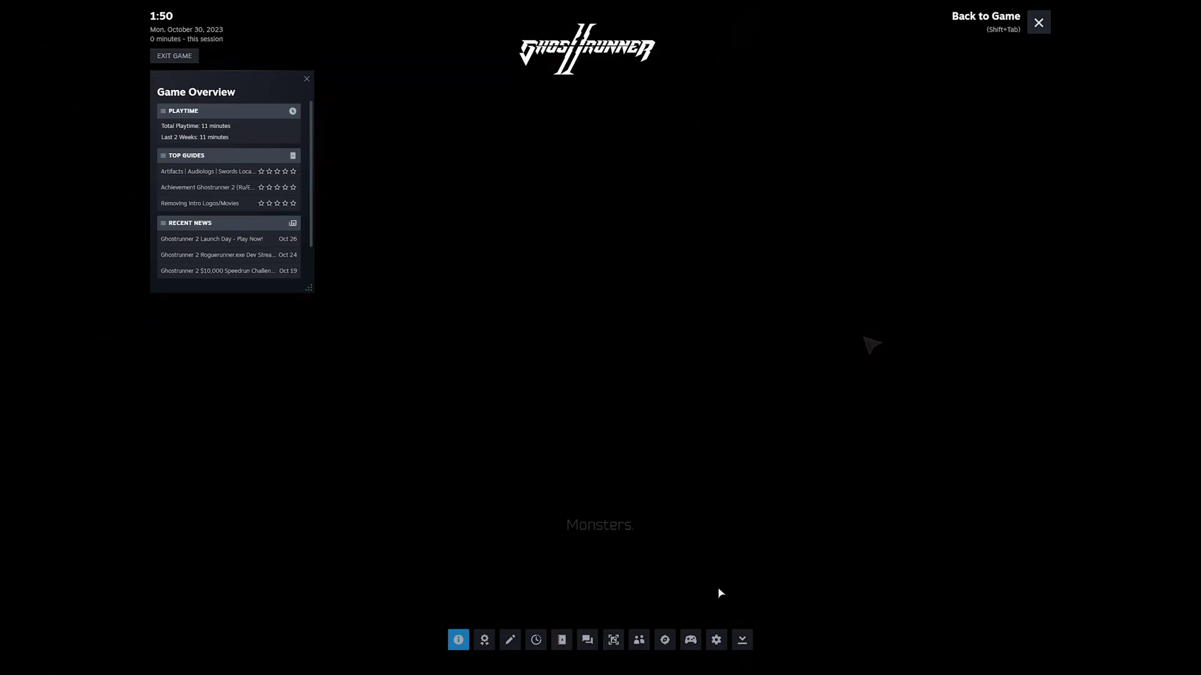
click(716, 640)
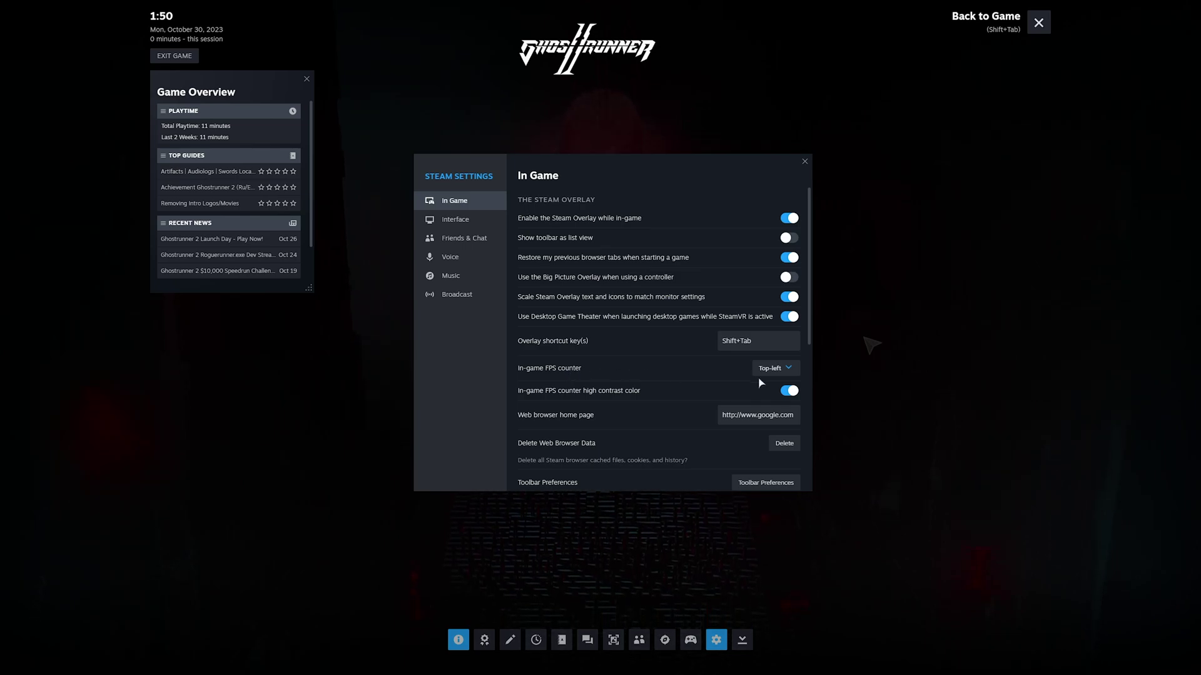
click(777, 369)
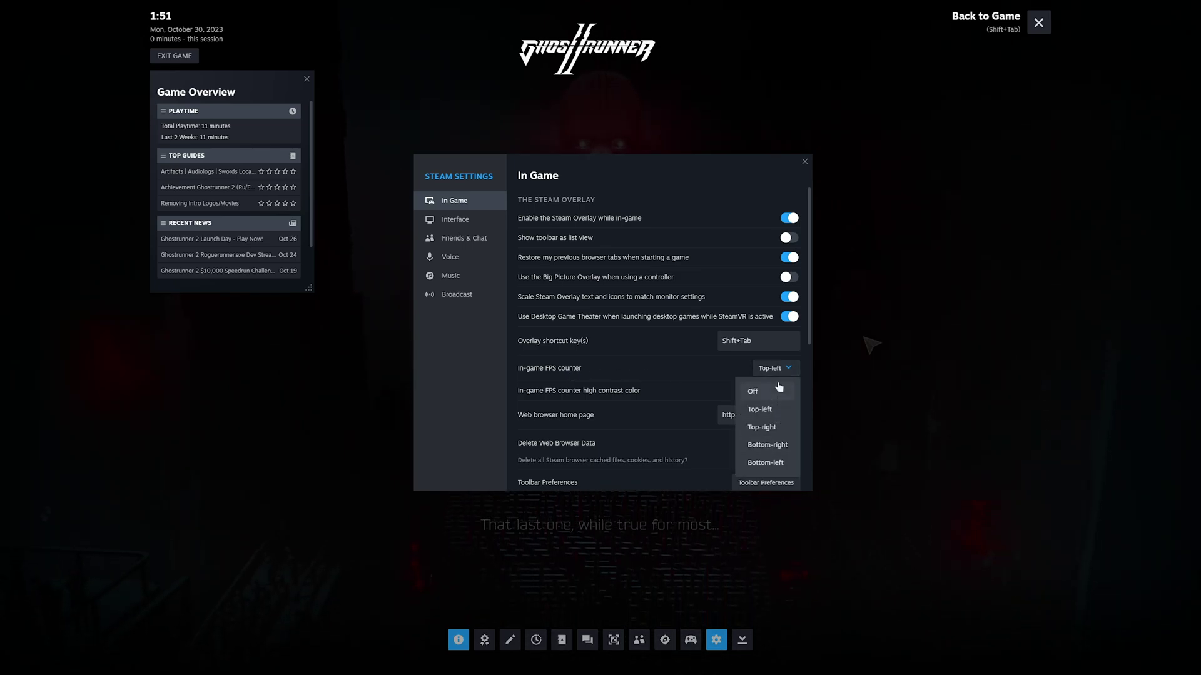
click(767, 374)
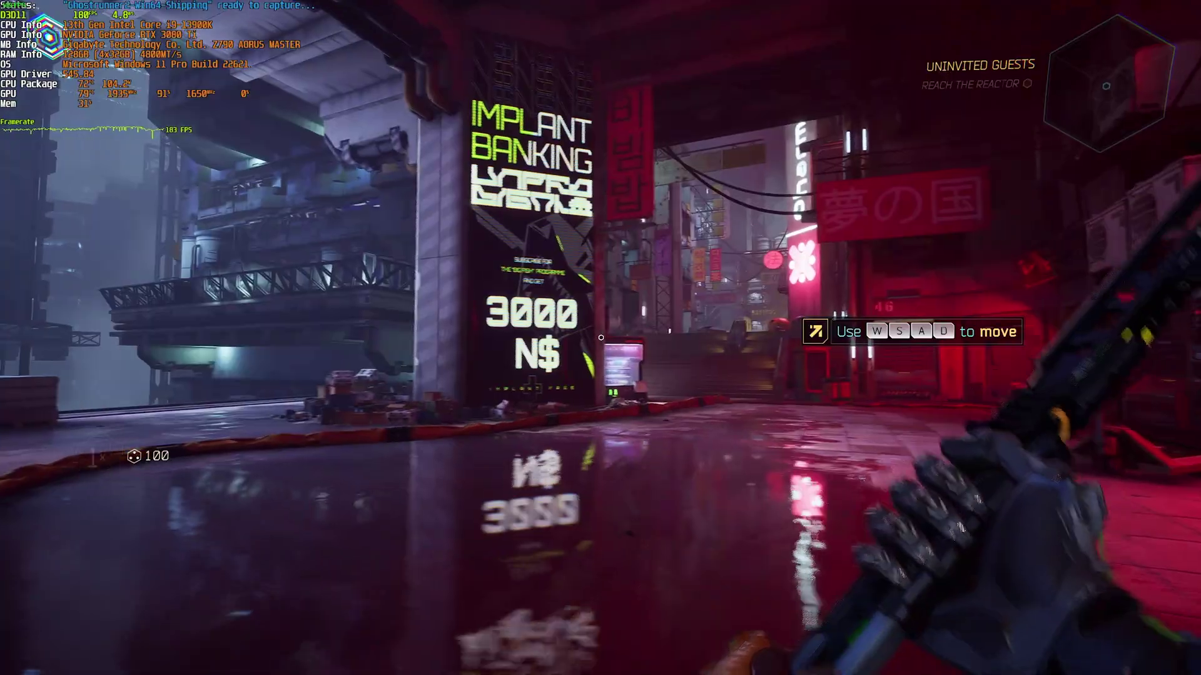
From the running level, set Effects Quality to Medium in the video settings, apply it and return to the game
key(w)
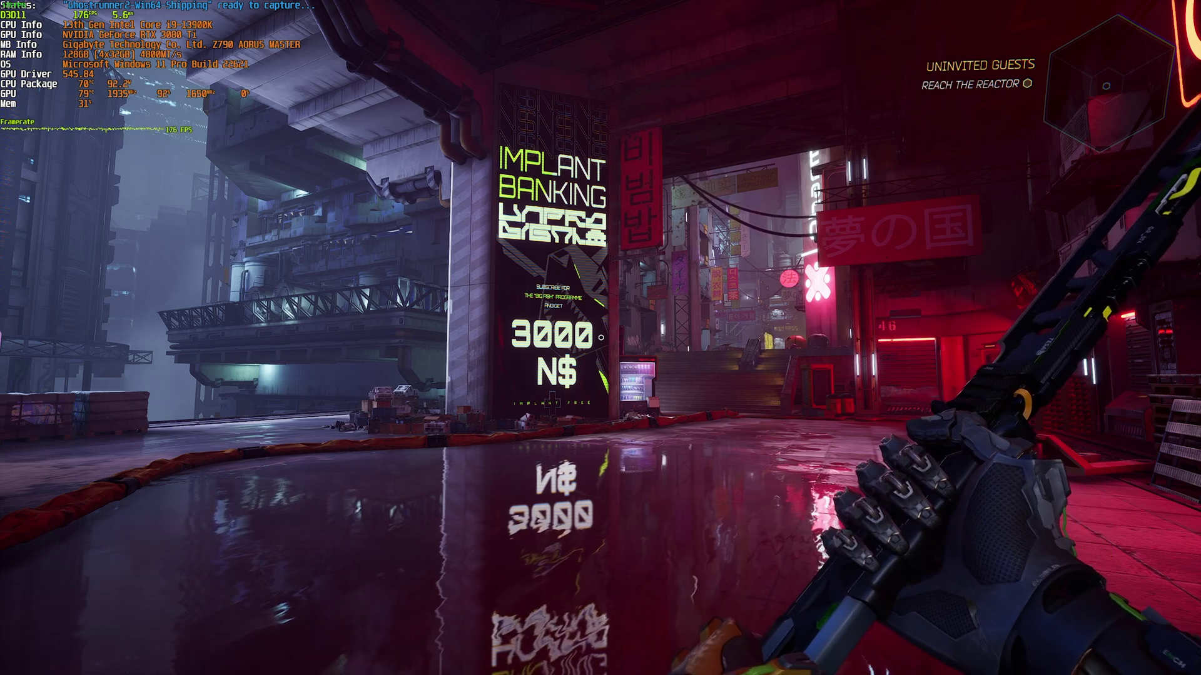
key(Escape)
click(519, 125)
scroll(594, 406, down, 5)
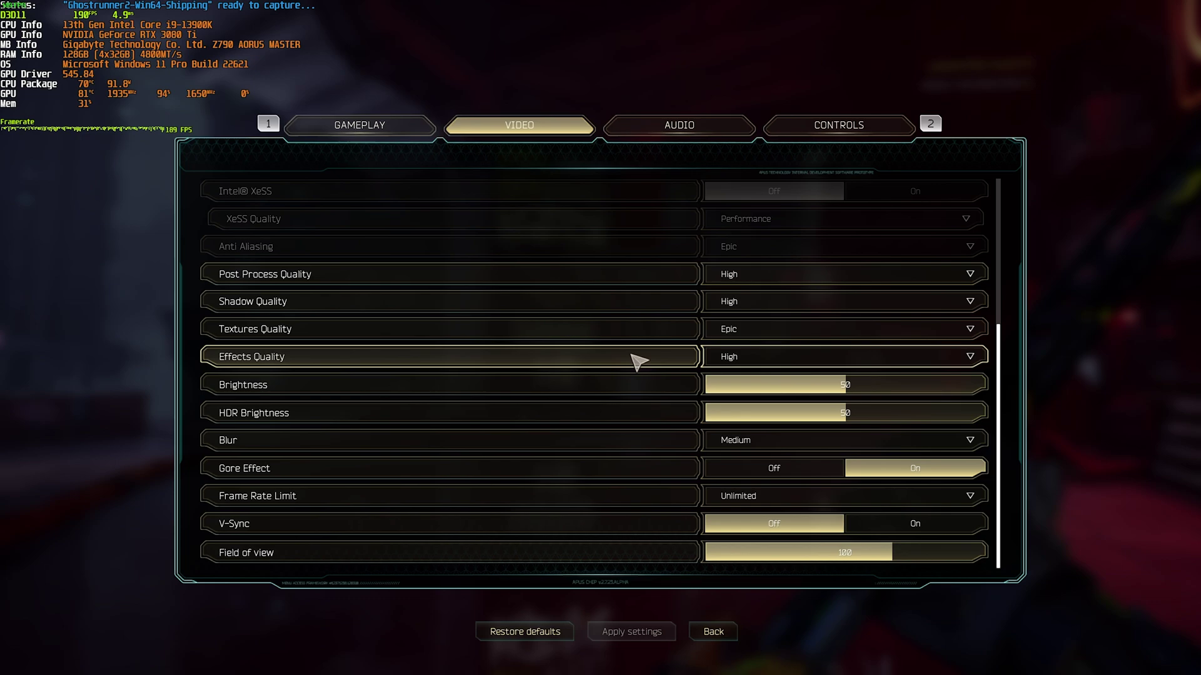
click(724, 358)
click(726, 391)
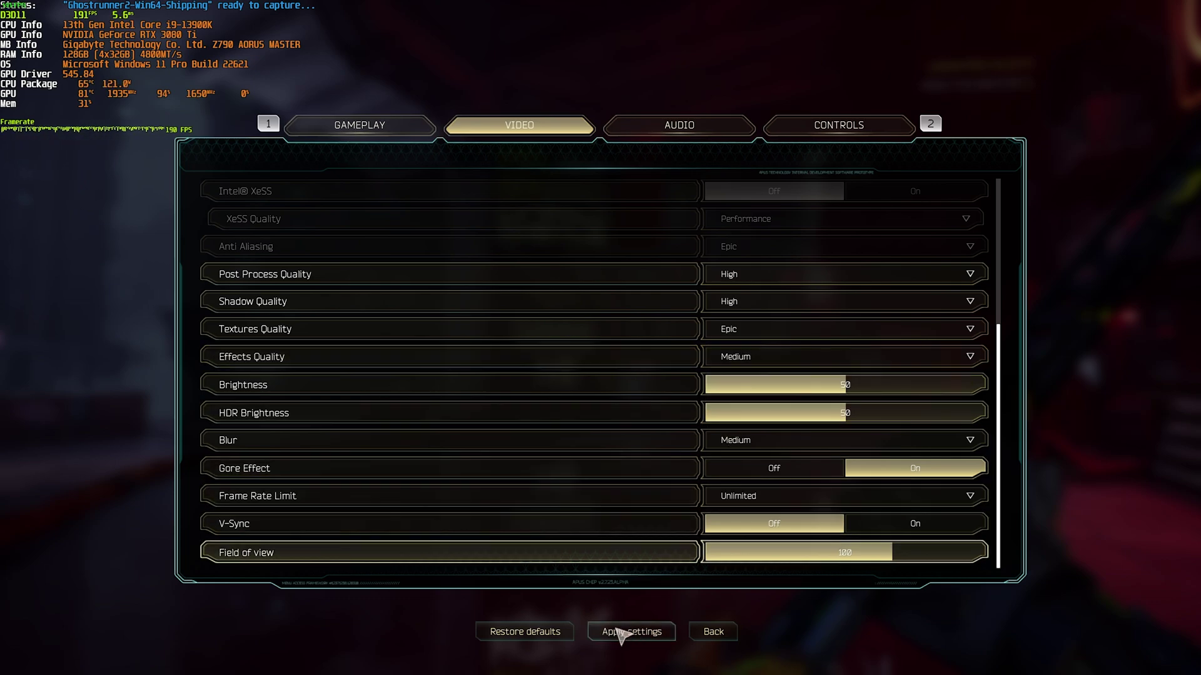
click(631, 632)
key(Escape)
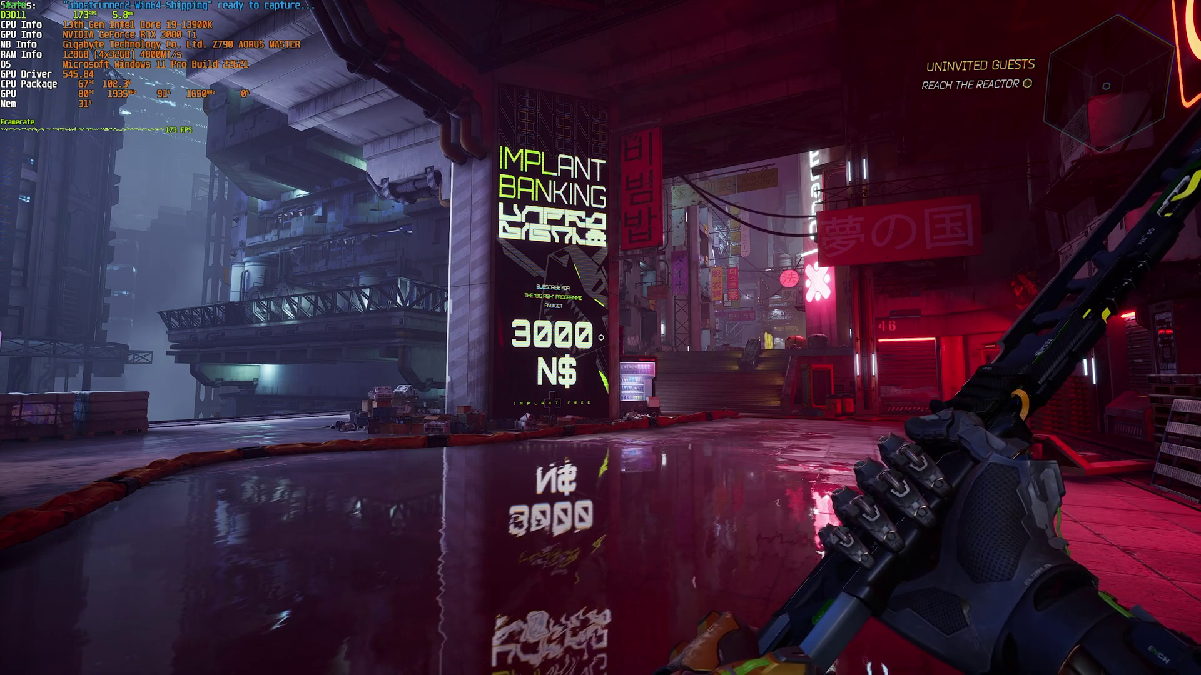
Turn Nvidia DLSS off in the video settings, apply the change and return to the level to compare performance
key(Escape)
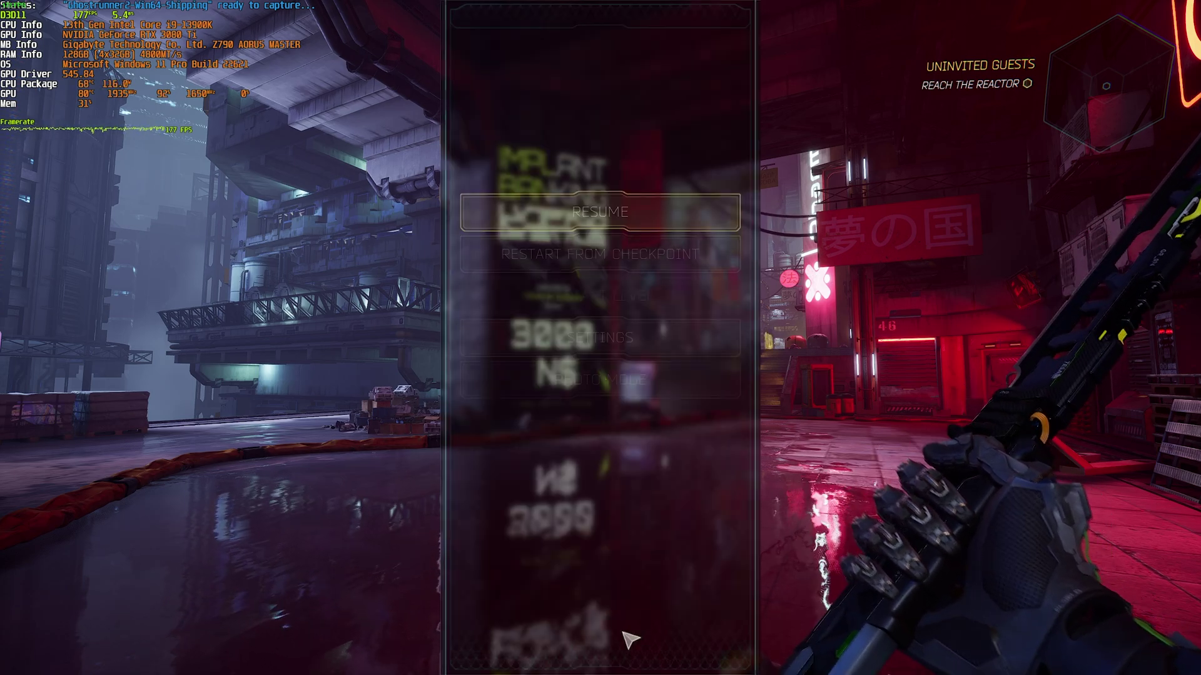
click(611, 341)
click(558, 133)
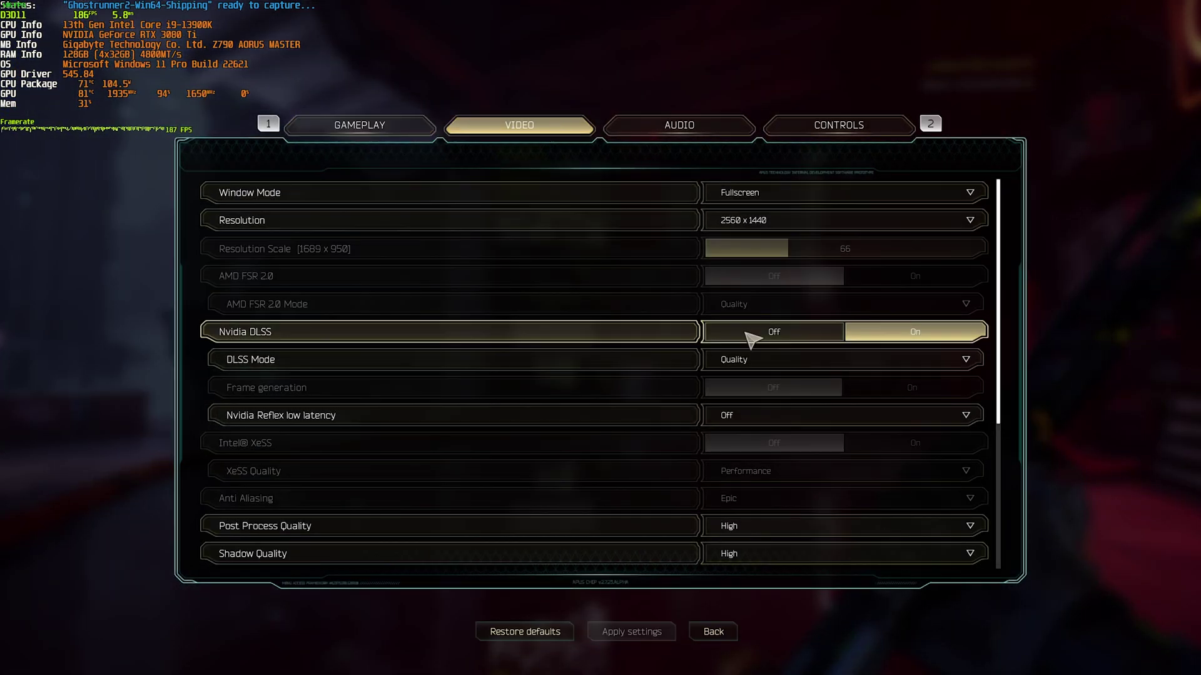
click(758, 333)
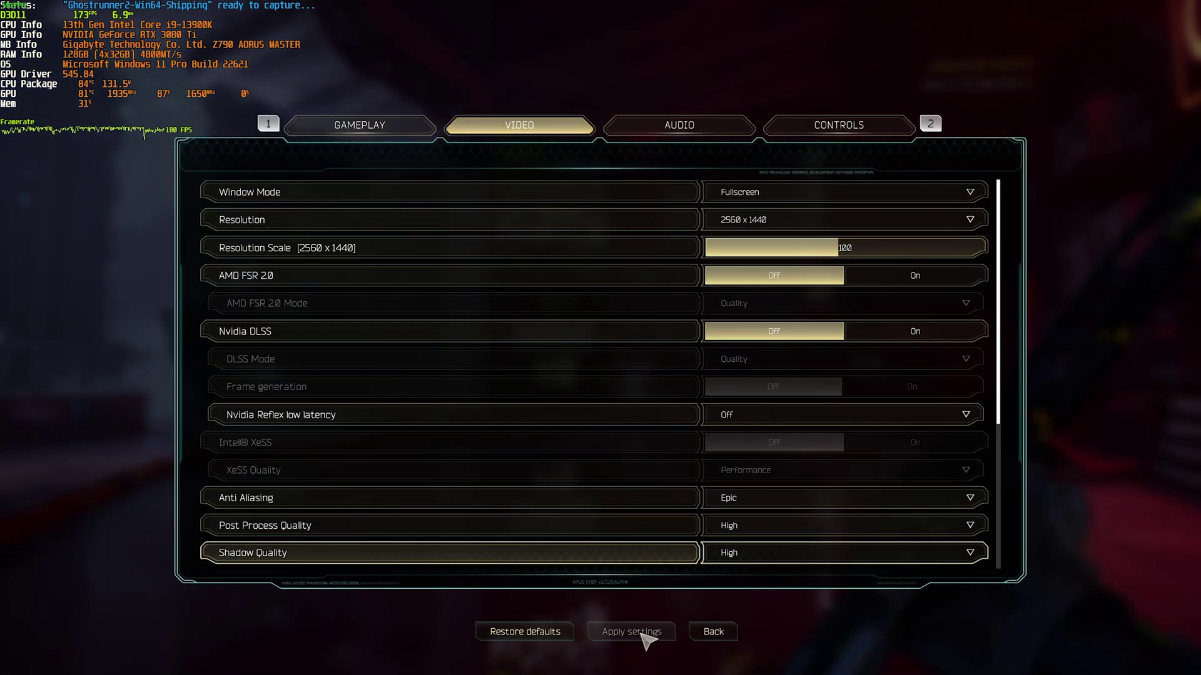
click(632, 632)
key(Escape)
key(Escape)
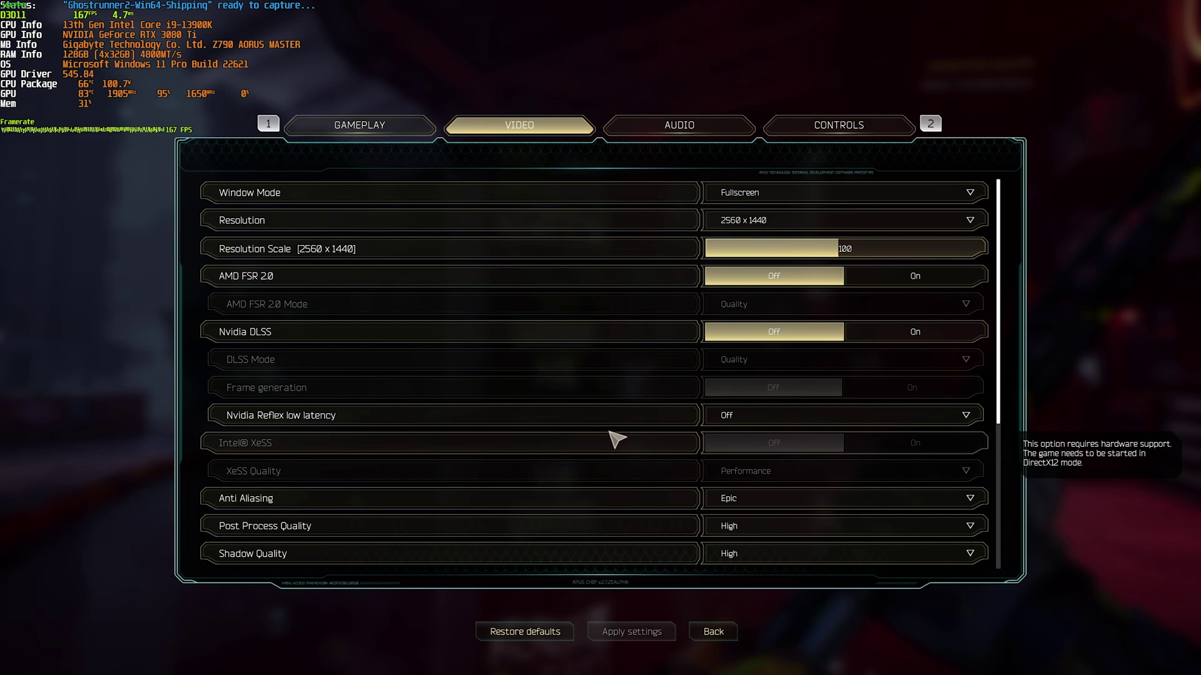
Set Shadow Quality to Epic in the video settings and return to the level to compare performance
scroll(616, 440, down, 4)
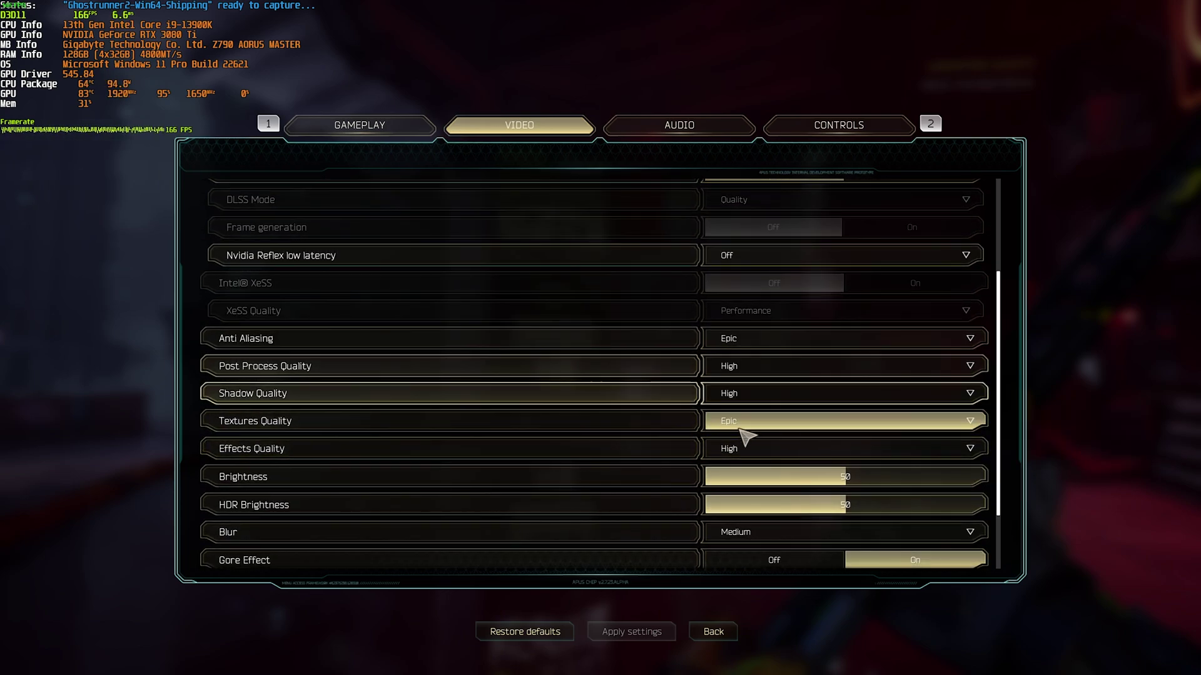
click(746, 438)
click(758, 455)
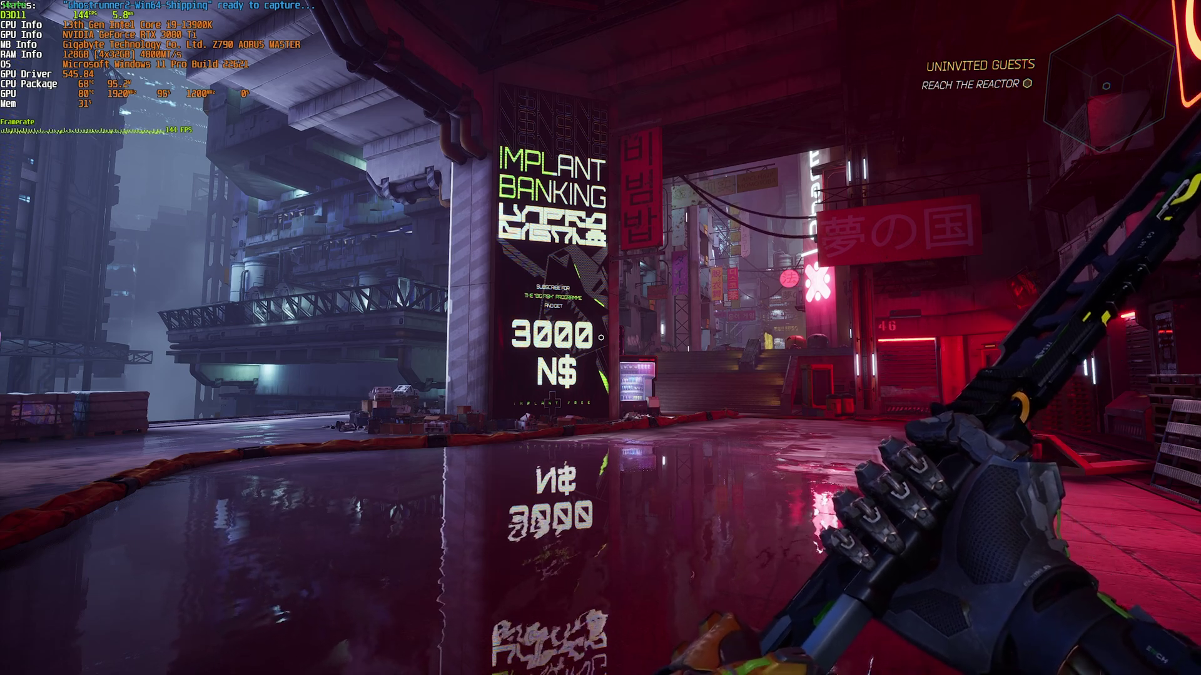
Turn AMD FSR 2.0 on in the video settings, view its mode options and run through the level to test the effect
key(Escape)
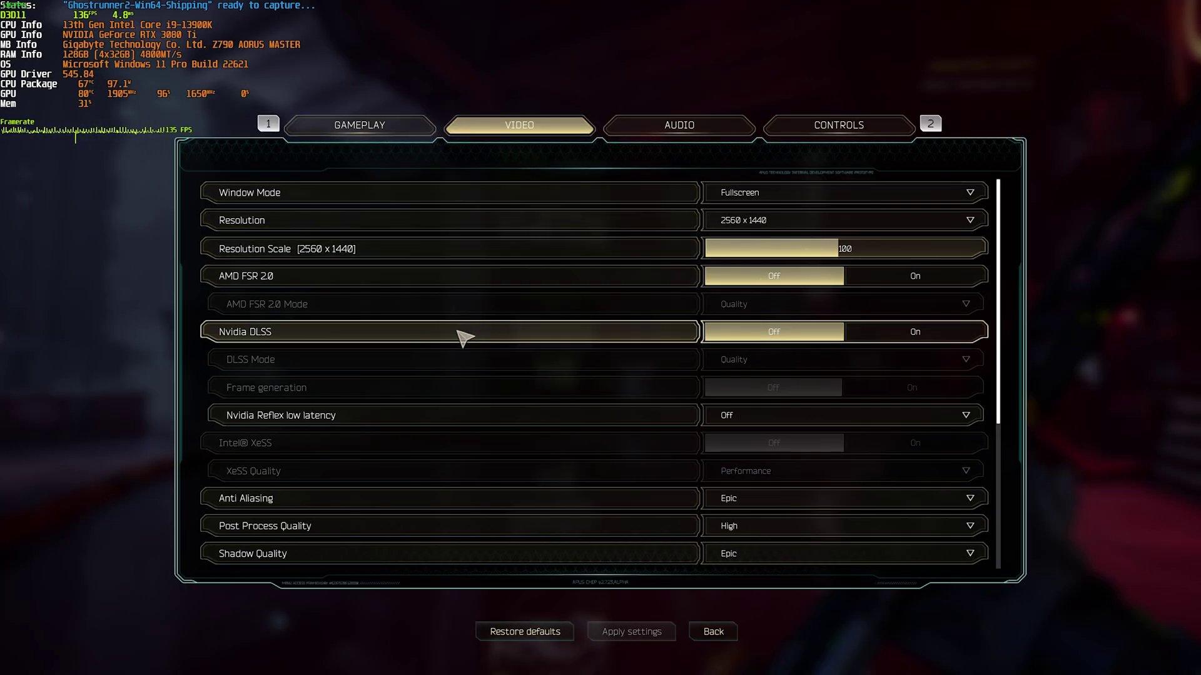
click(892, 281)
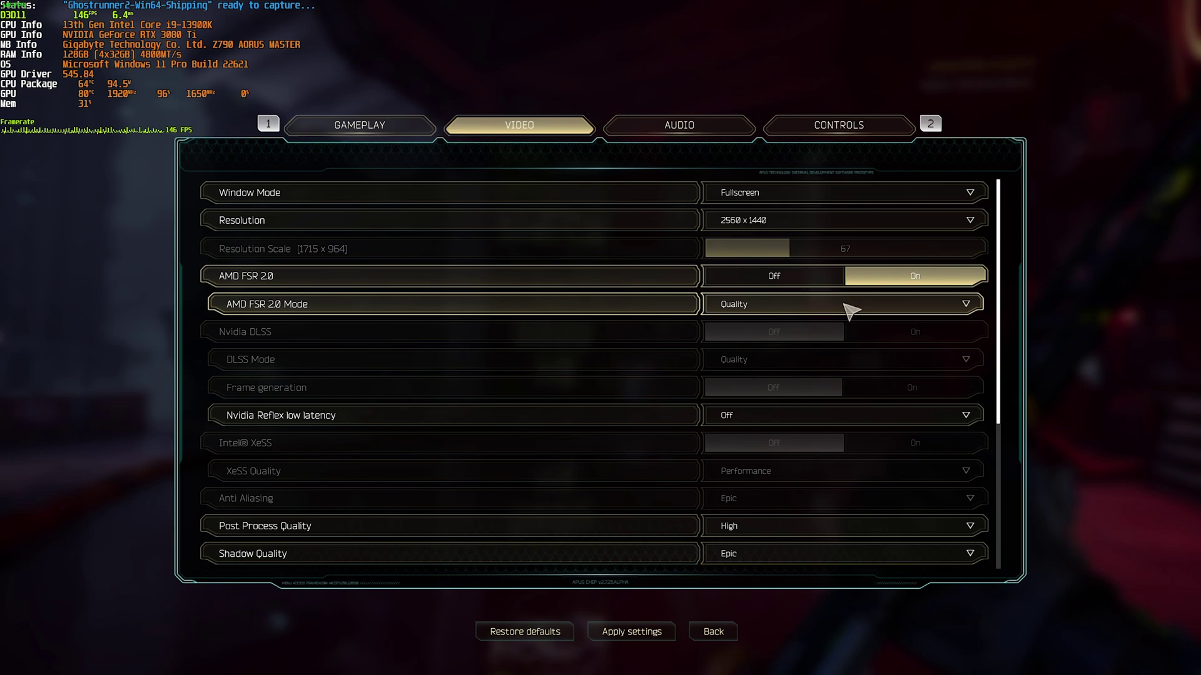
click(847, 308)
key(Escape)
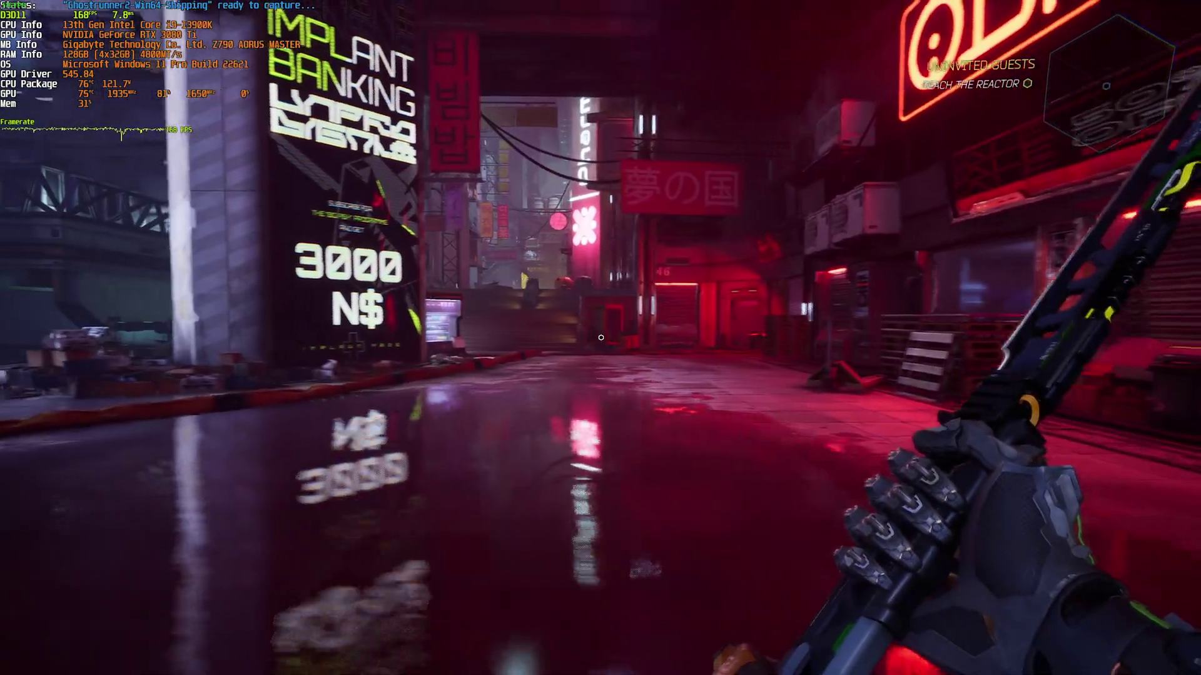
key(w)
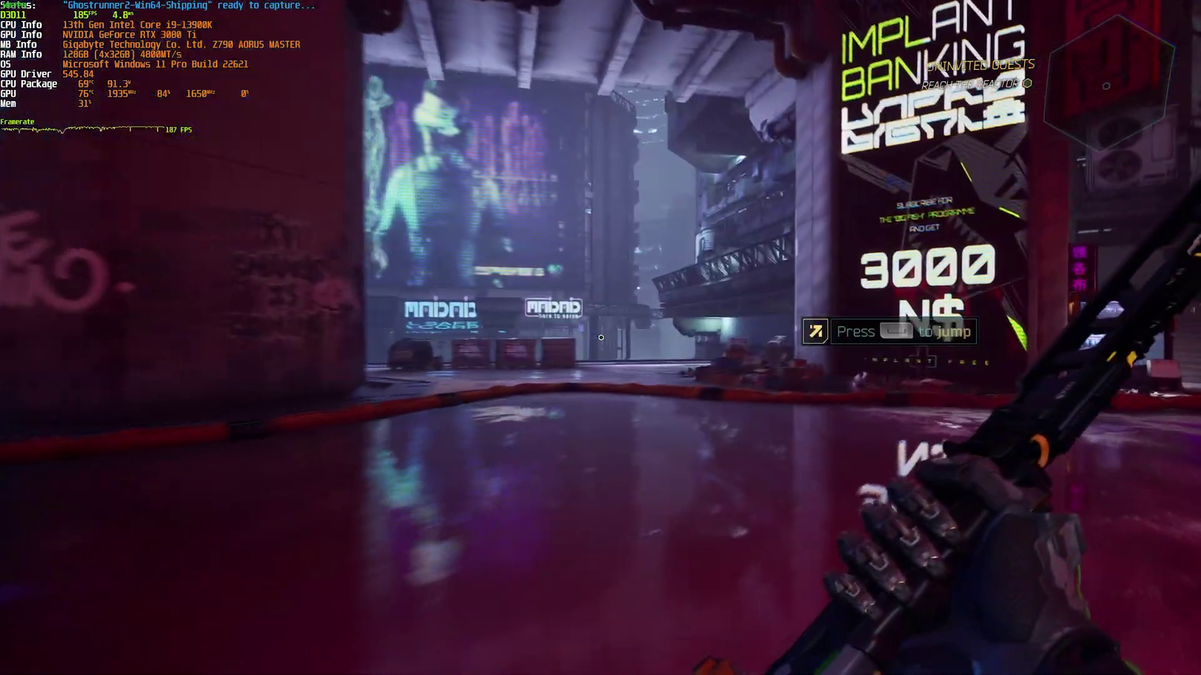
key(w)
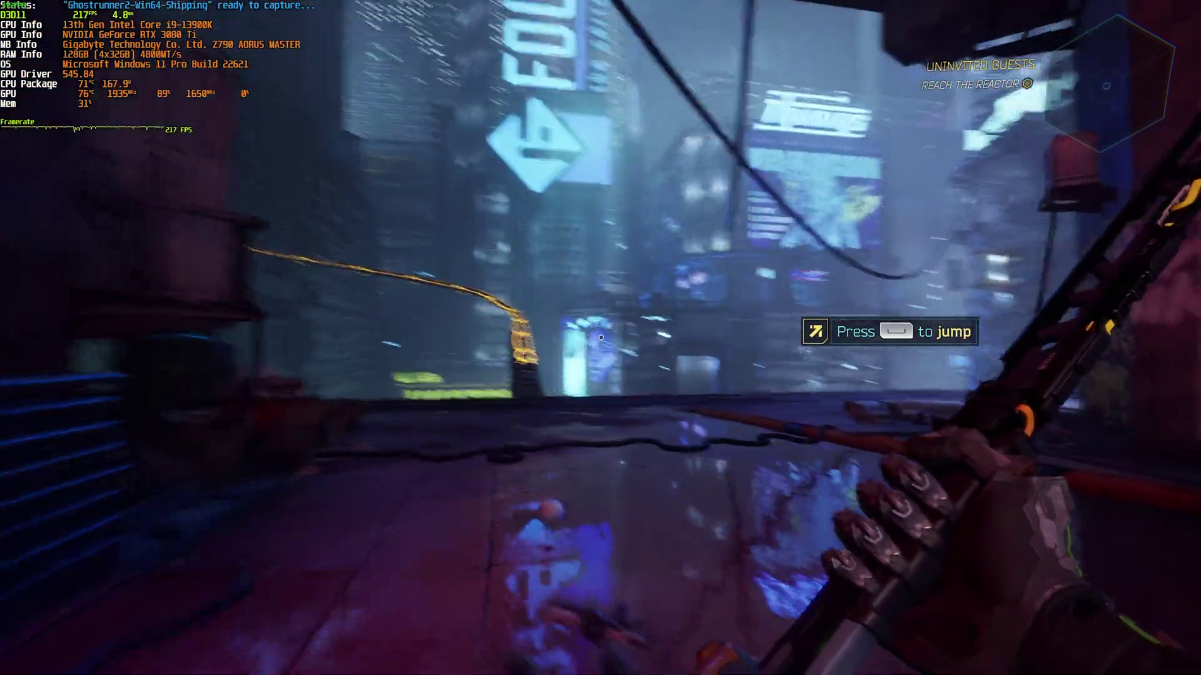